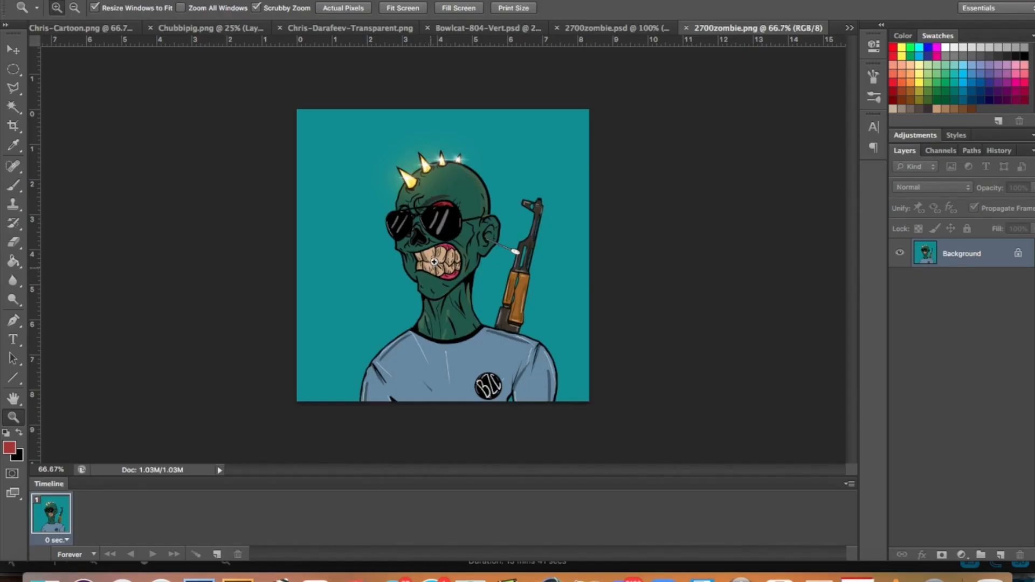
Select the entire zombie image and cut it onto a new layer above the black background.
key("a")
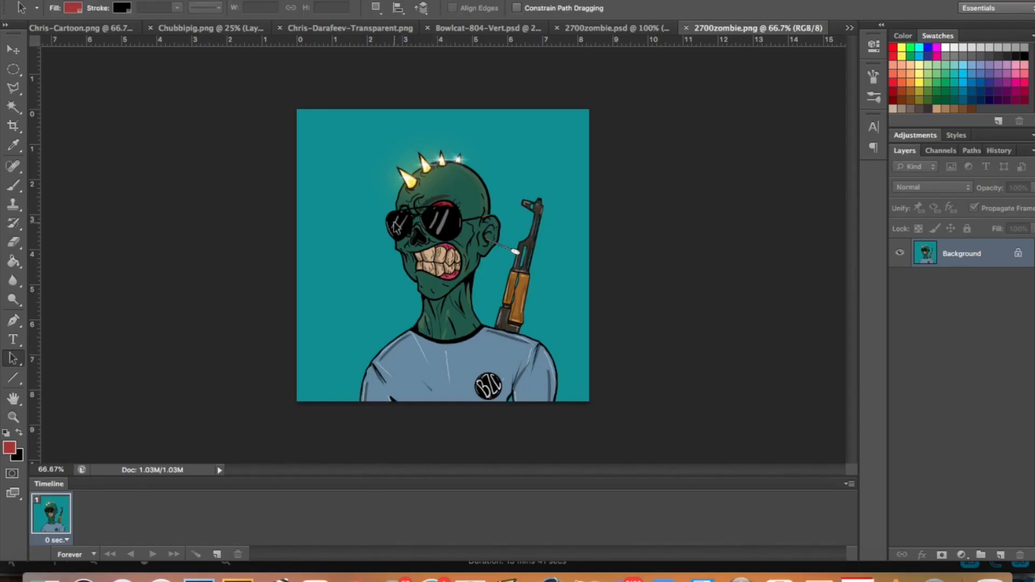
key("ctrl+a")
key("ctrl+shift+j")
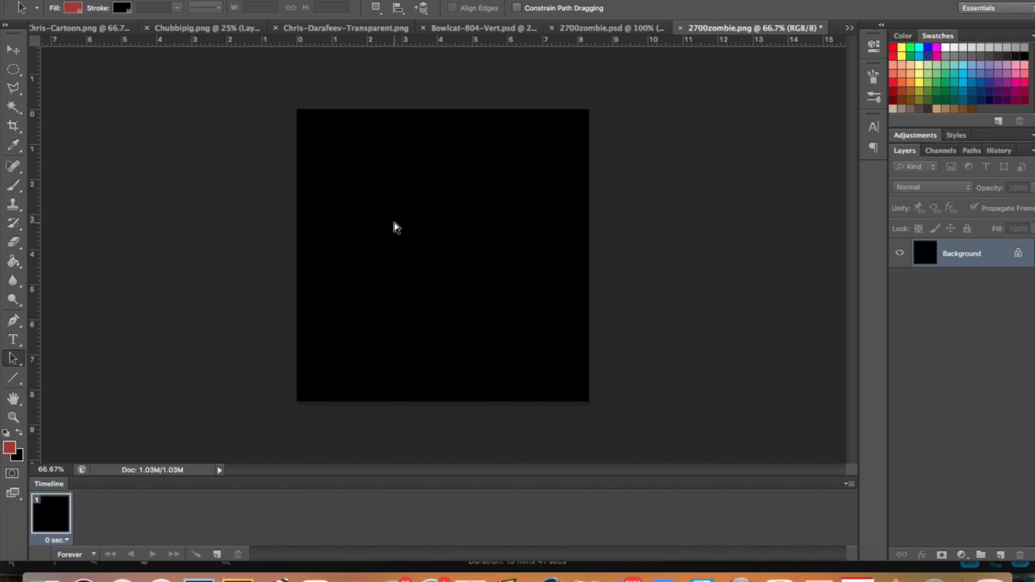
Select the teal background around the zombie with the Magic Wand and delete it from the character layer.
key("w")
left_click(331, 162)
key("z")
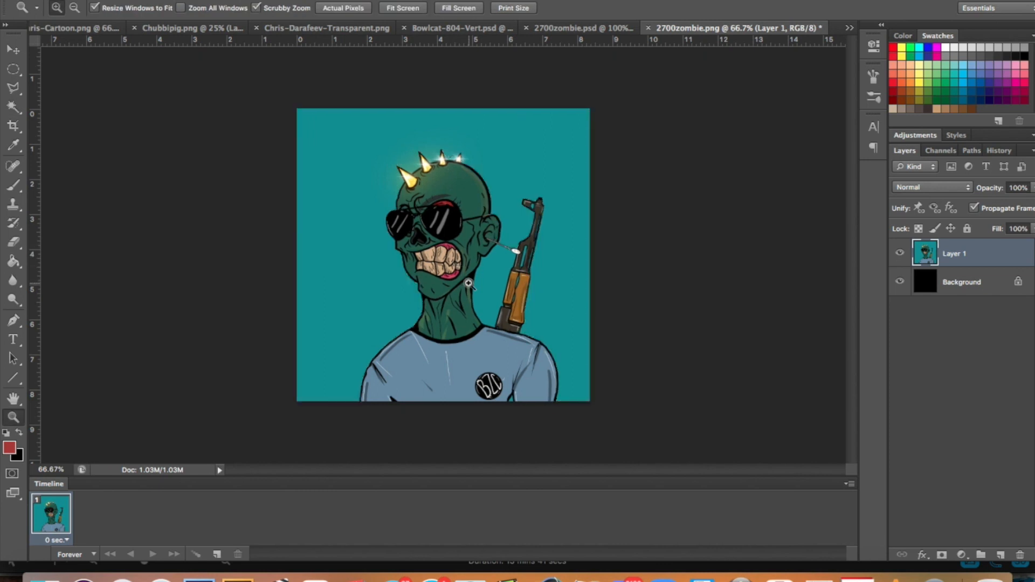
left_click(417, 195)
left_click(417, 195)
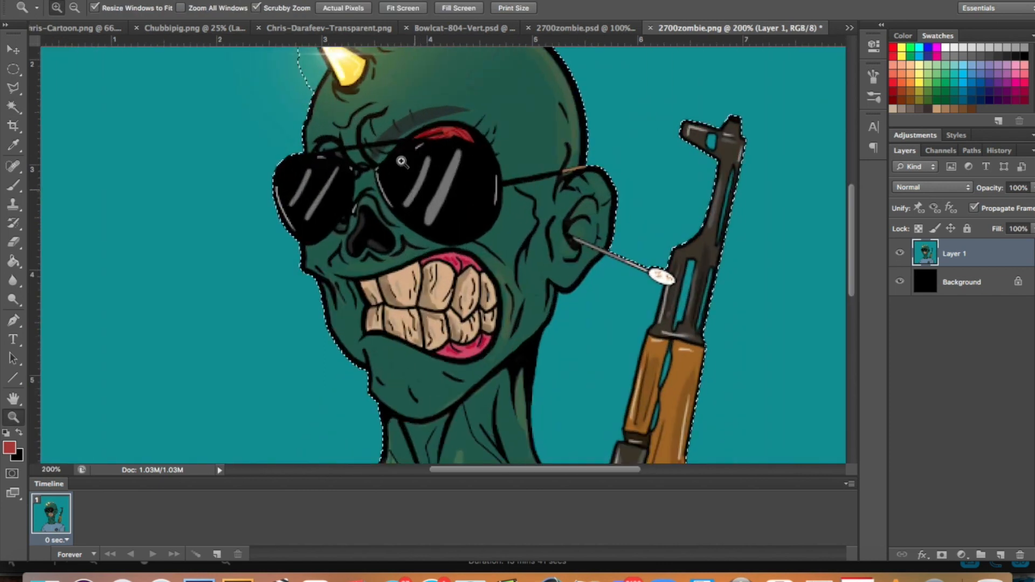
scroll(378, 243, "up", 5)
key("l")
key("Delete")
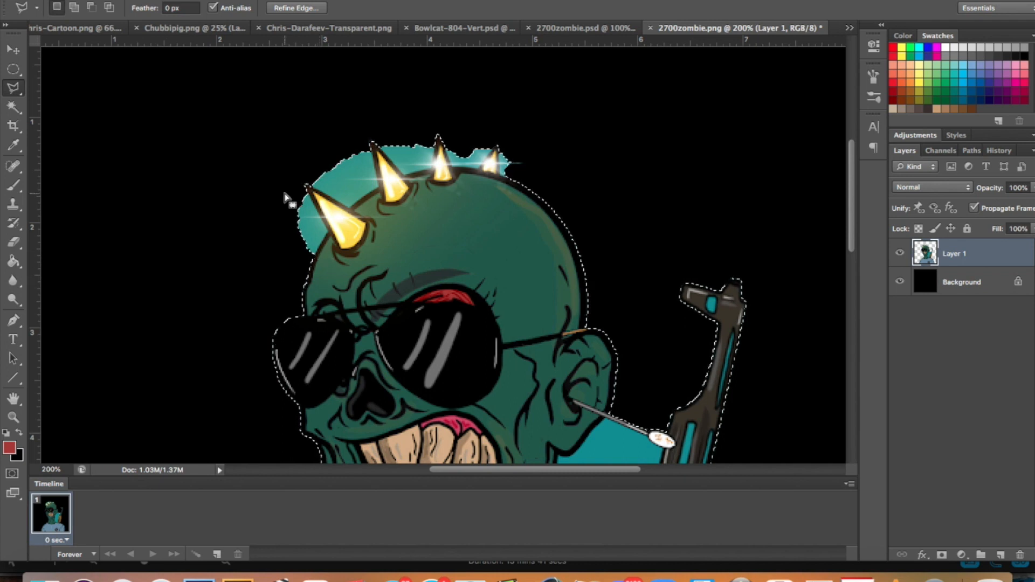
Delete the enclosed teal area between the neck and the rifle, and deselect.
scroll(626, 437, "down", 5)
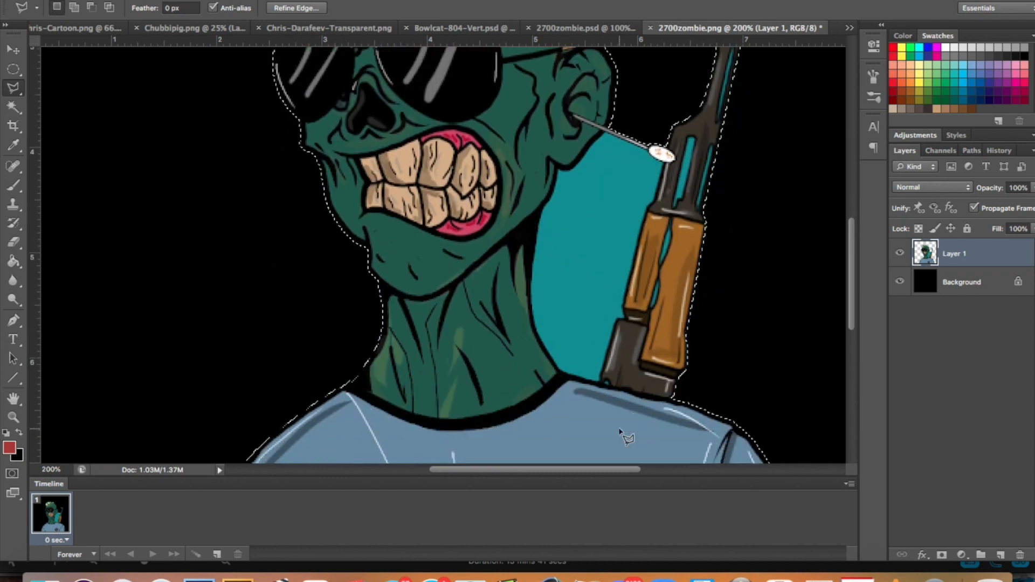
key("w")
left_click(583, 222)
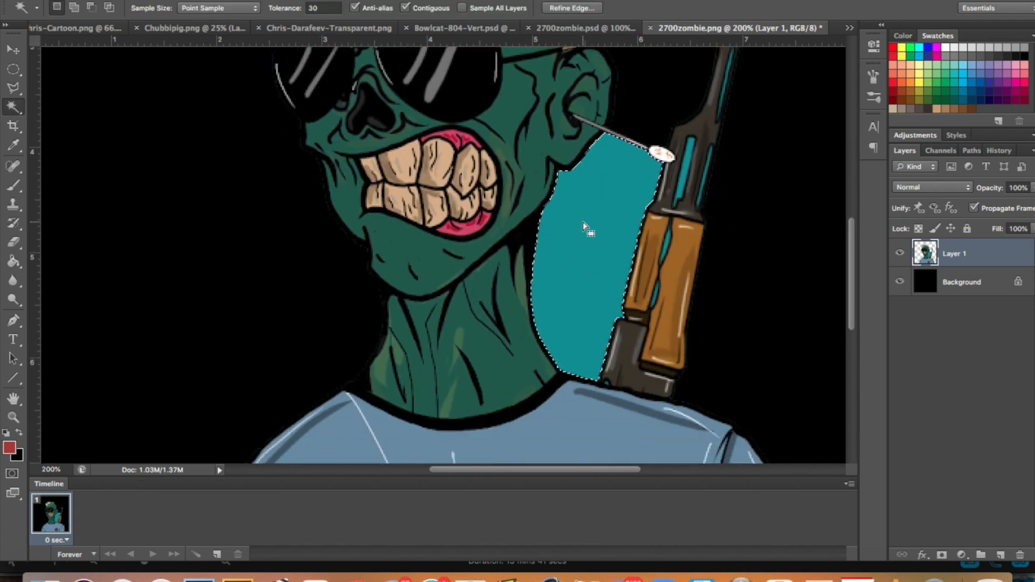
key("Delete")
key("ctrl+d")
key("z")
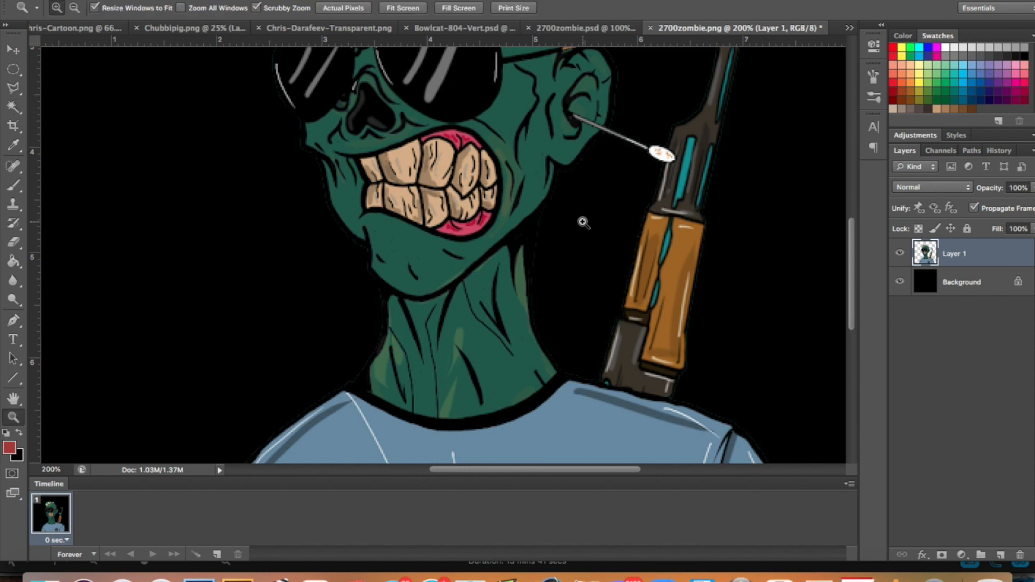
Draw a closed Pen path along the head spikes and around the leftover teal glow above the head.
left_click(582, 222)
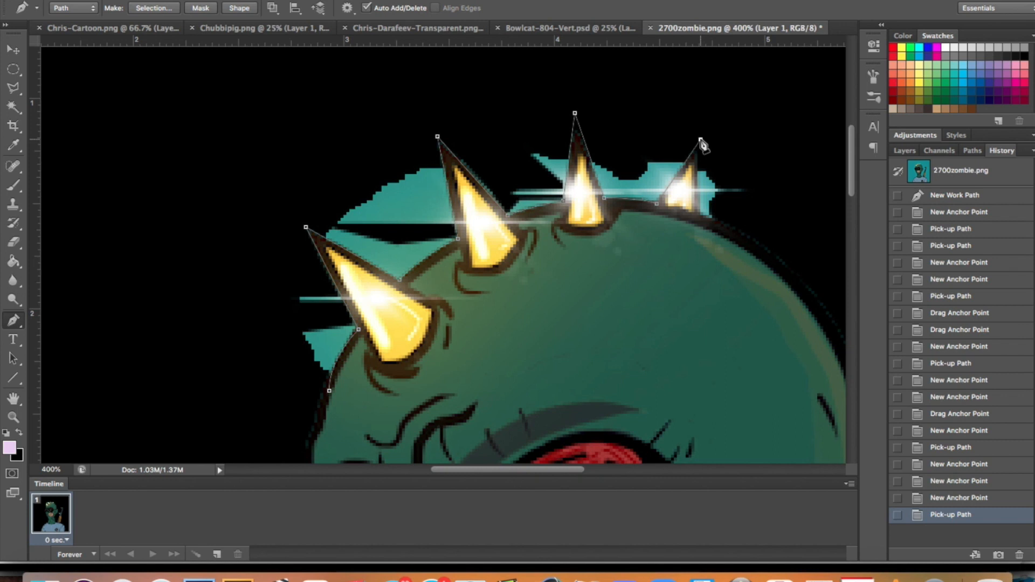
left_click(706, 215)
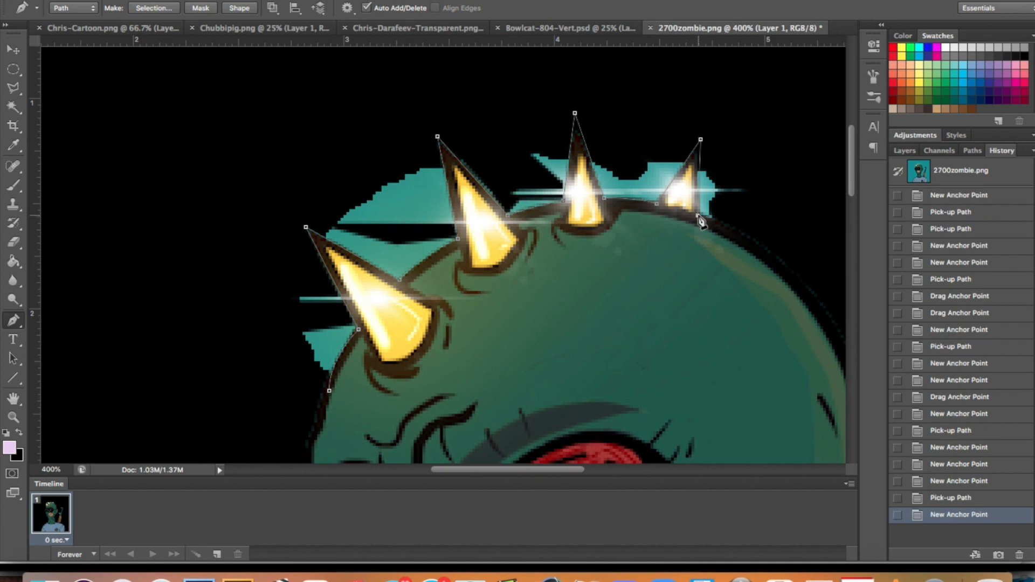
left_click(698, 216)
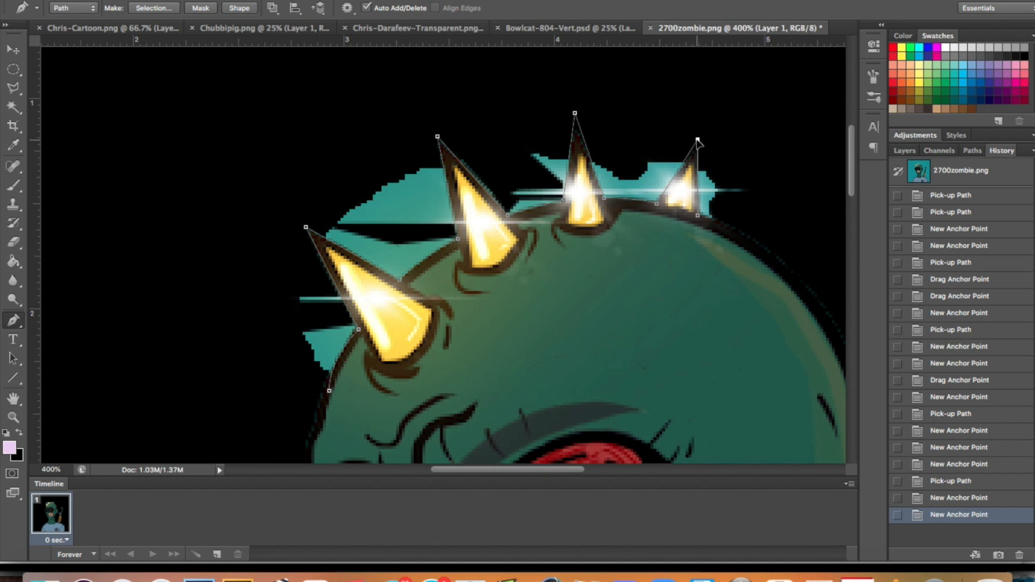
left_click_drag(697, 141, 698, 142)
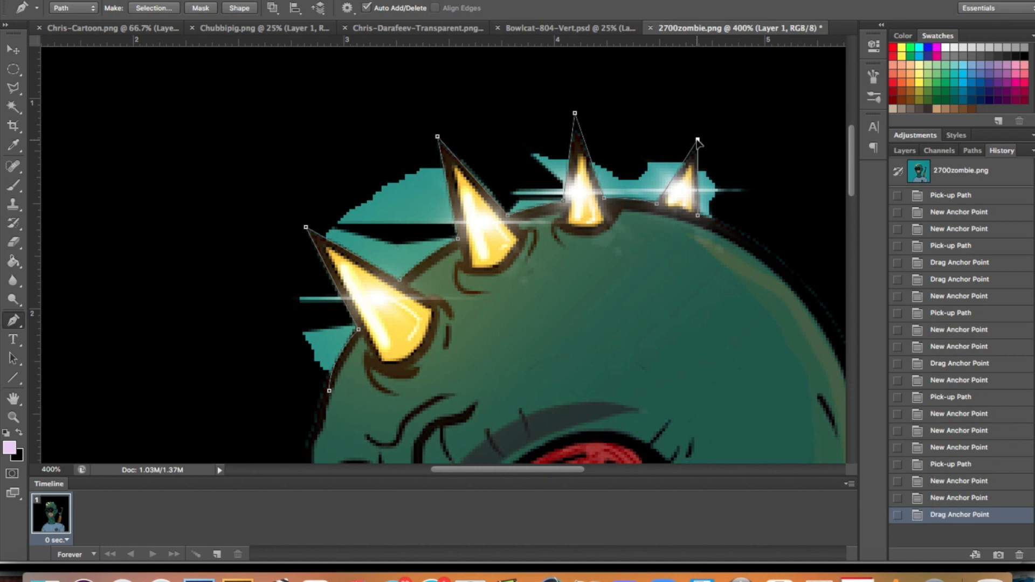
left_click(732, 229)
left_click(727, 224)
left_click(773, 204)
left_click(742, 113)
left_click(378, 86)
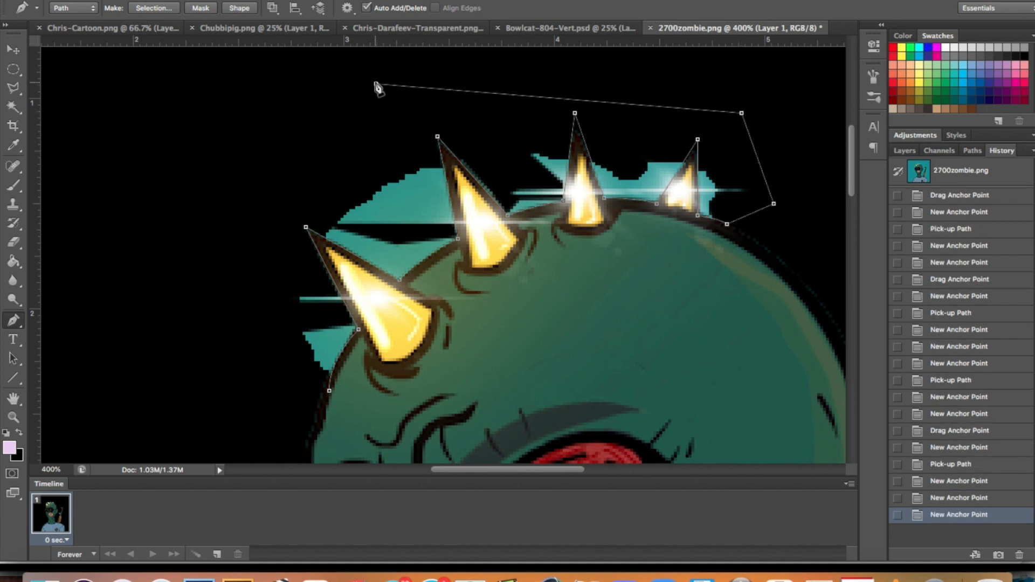
left_click(136, 232)
left_click(329, 392)
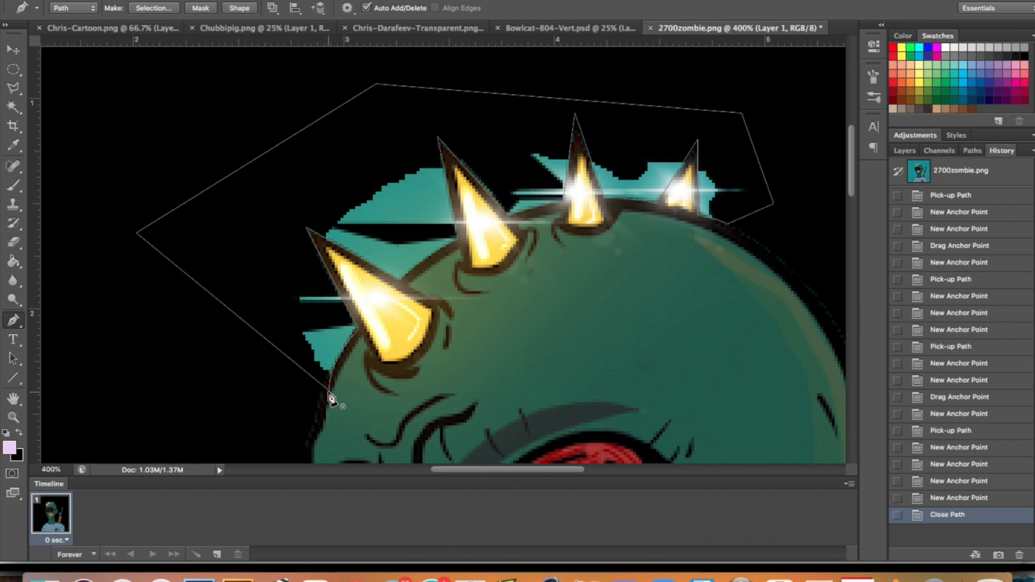
Load the work path as a selection, delete the teal remnants around the spikes, and deselect.
left_click(970, 151)
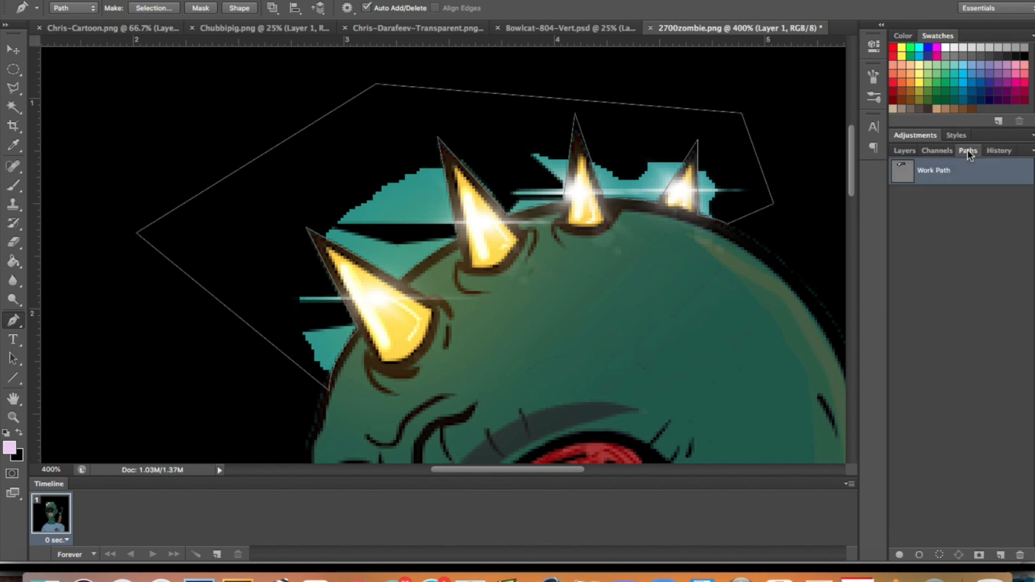
left_click(902, 175, "super")
key("Delete")
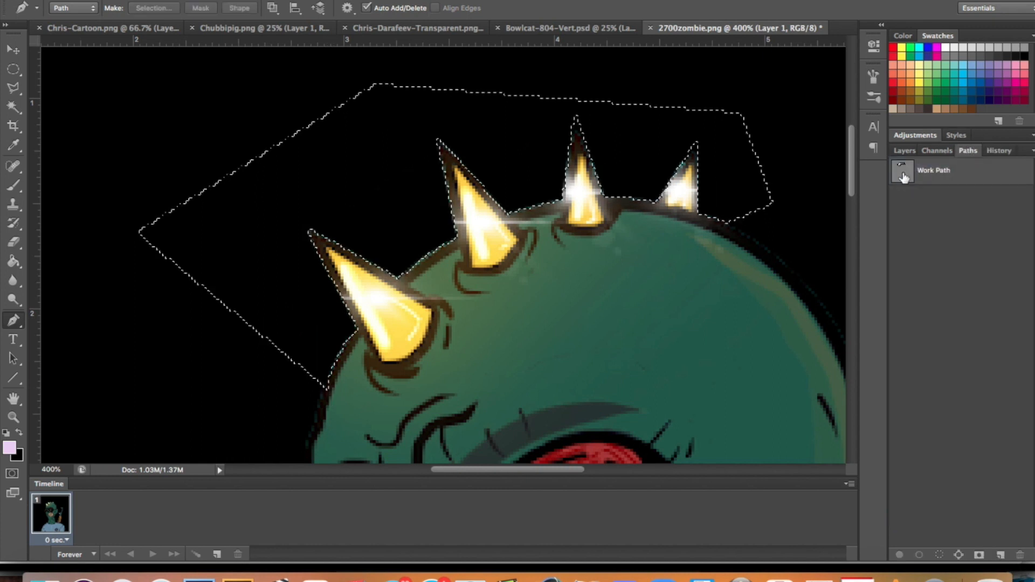
key("m")
left_click(708, 189)
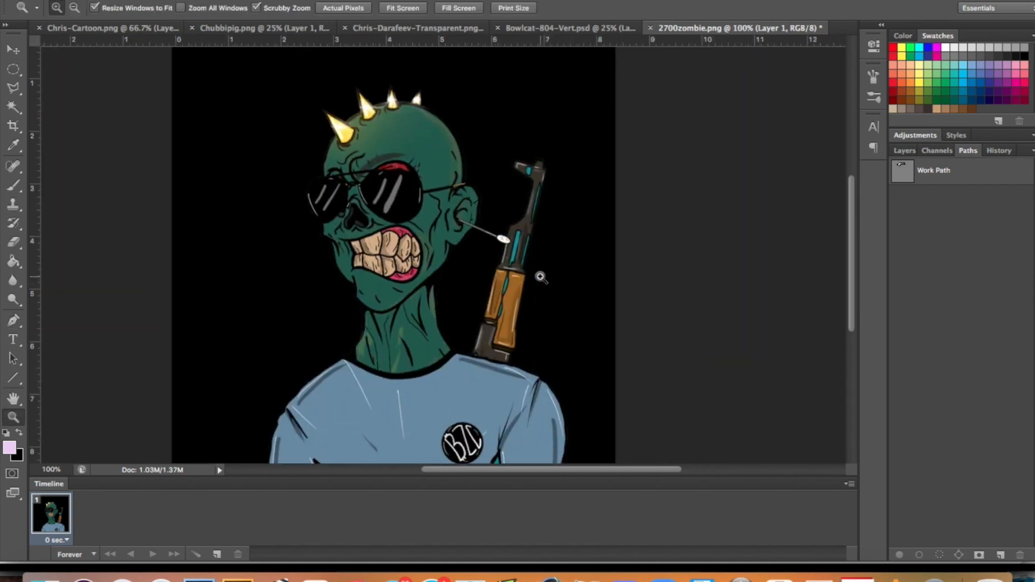
left_click(540, 276)
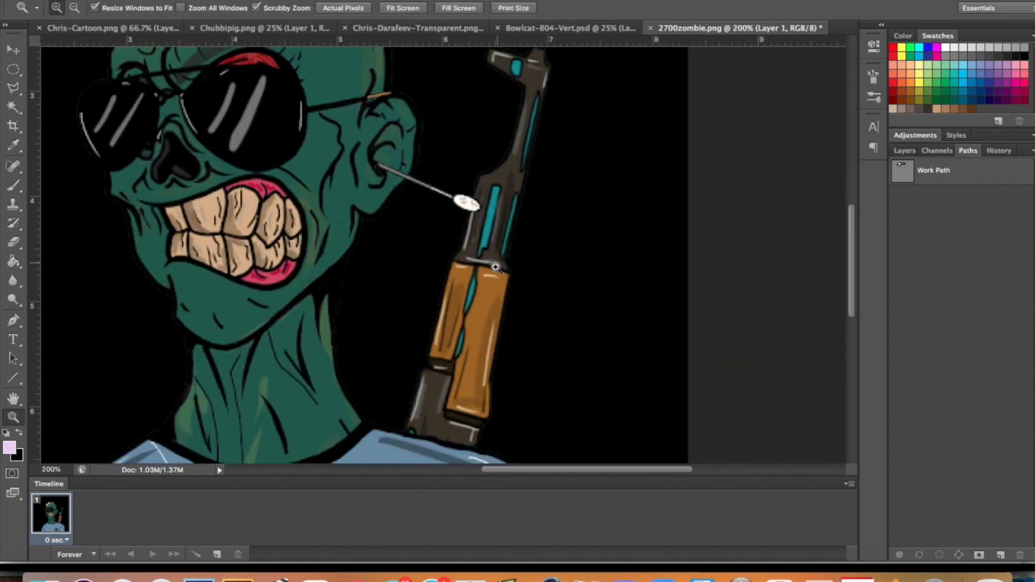
Remove the small teal patches inside the rifle gaps and under the arm with the Magic Wand.
left_click(462, 353)
key("w")
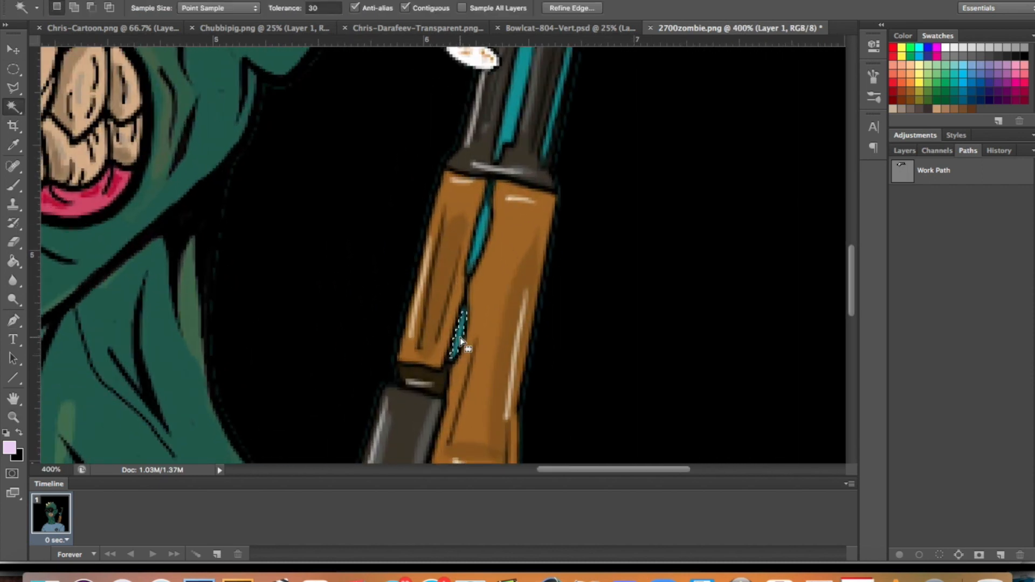
key("super+d")
scroll(478, 279, "up", 10)
scroll(485, 259, "right", 2)
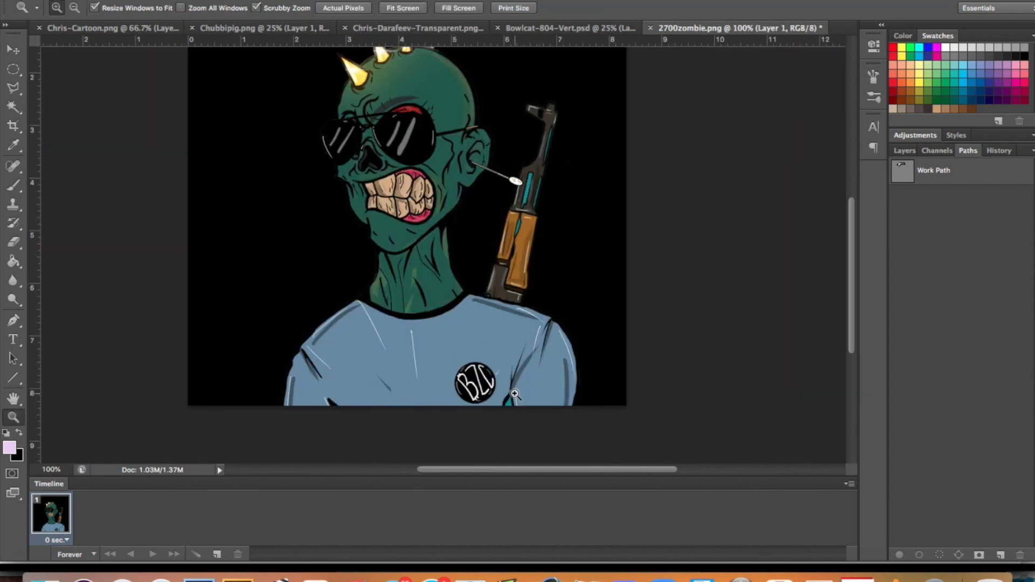
left_click(514, 393)
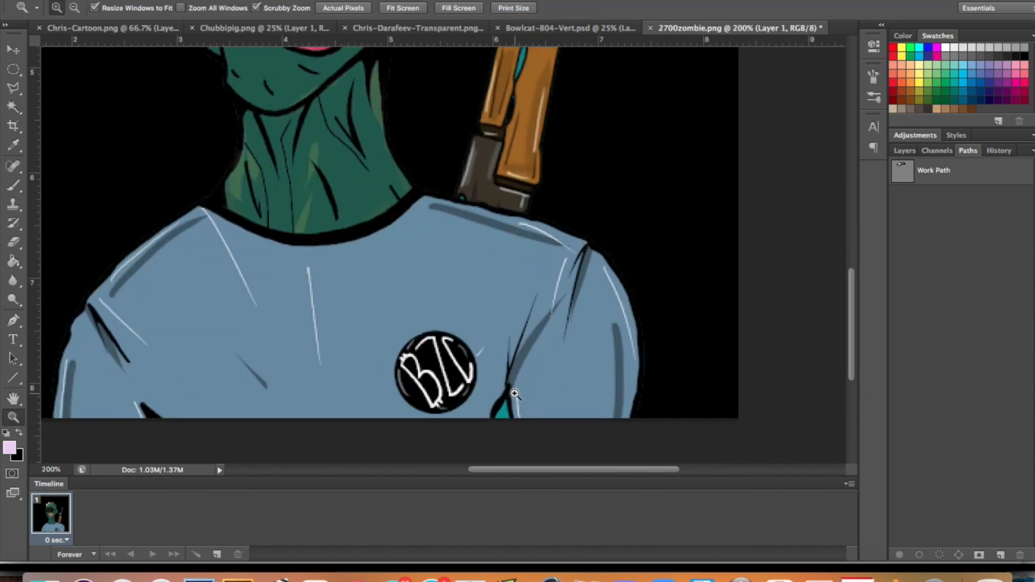
key("w")
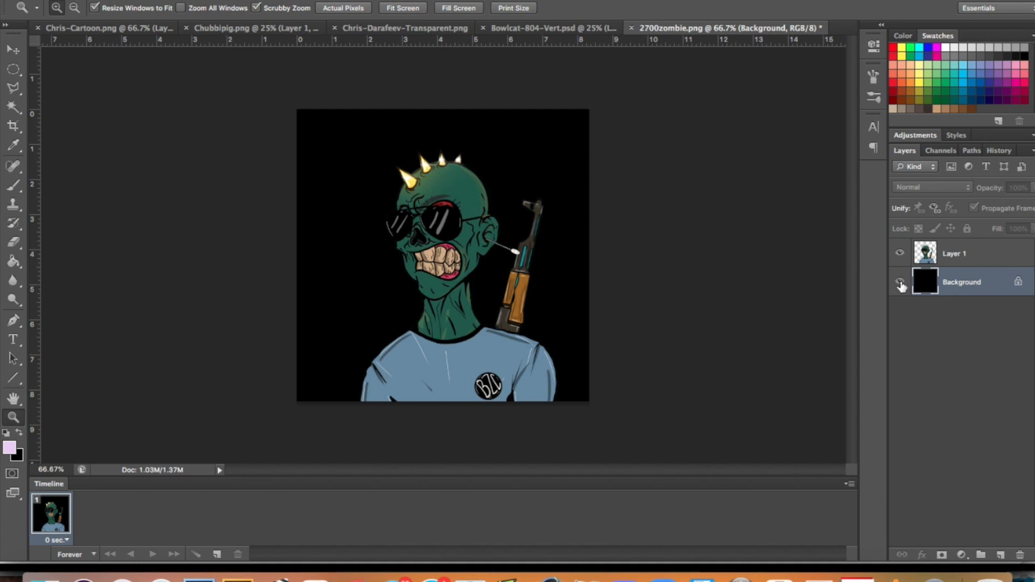
Hide the black background layer and crop the canvas width closely around the zombie.
left_click(900, 283)
key("c")
left_click_drag(297, 255, 327, 264)
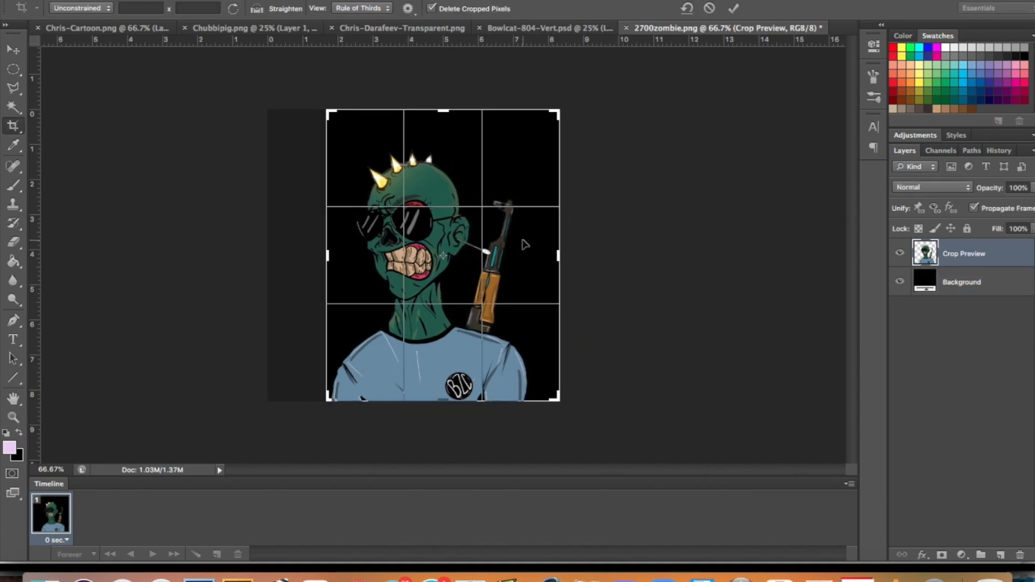
left_click_drag(558, 256, 547, 262)
key("Return")
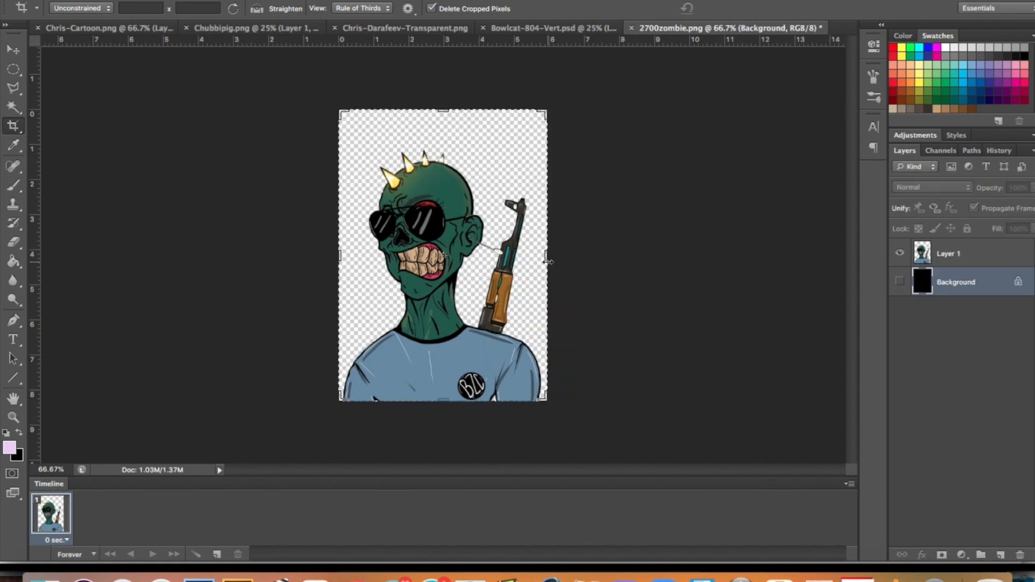
Trace the large front spike with the Pen tool and load the path as a selection.
key("z")
left_click(395, 186)
left_click(395, 186)
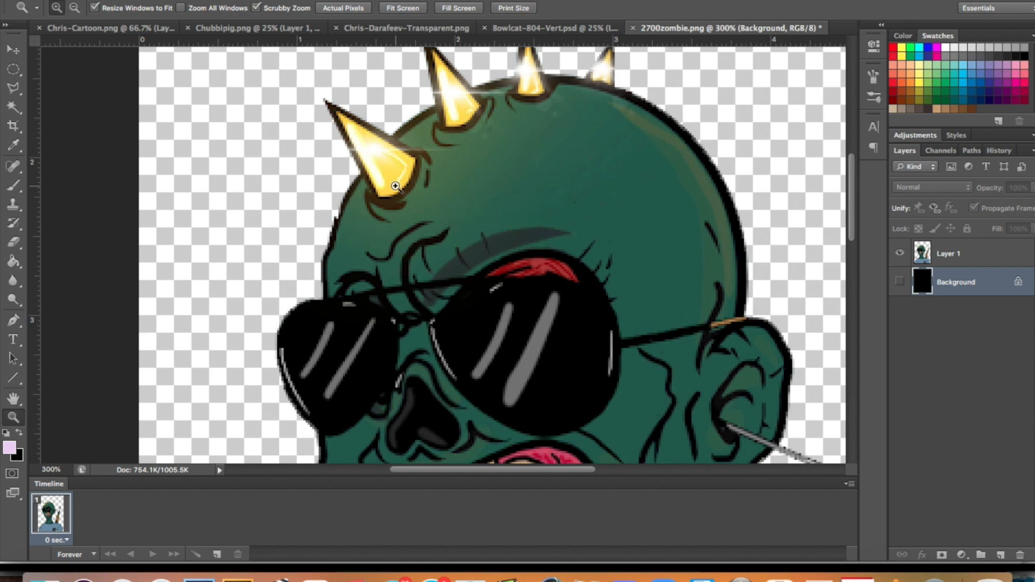
left_click(395, 186)
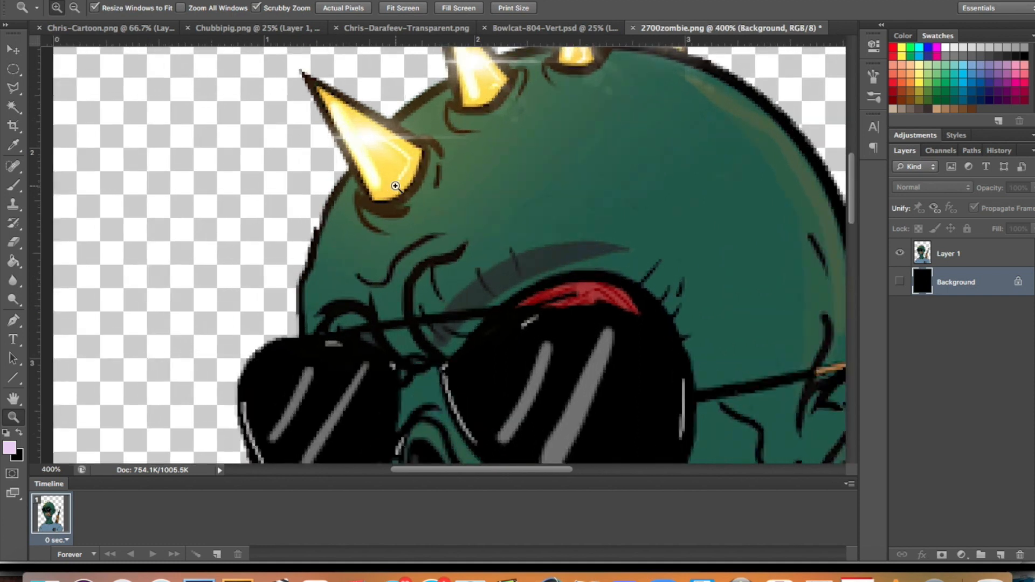
scroll(395, 186, "up", 3)
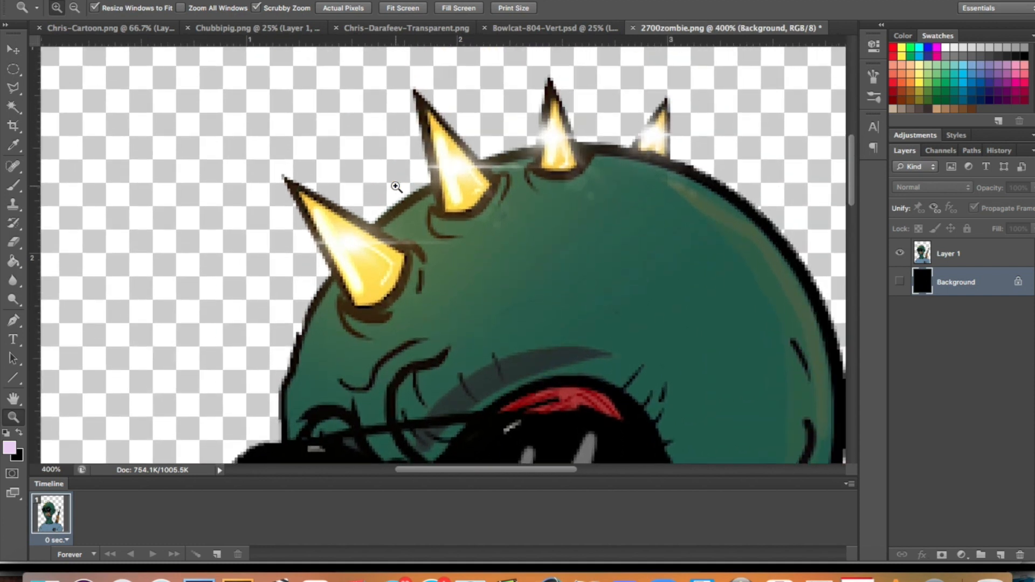
key("p")
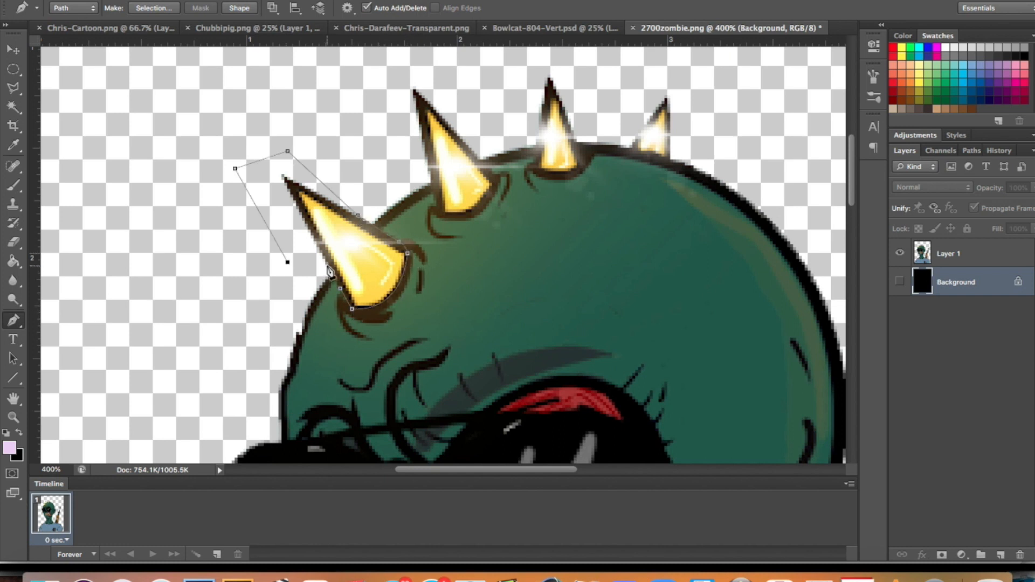
left_click(971, 150)
left_click(904, 172, "super")
Separate the front spike onto a duplicate of Layer 1 named "Spike" and clear it from the original layer.
left_click(904, 150)
left_click(962, 252)
right_click(961, 253)
left_click(883, 159)
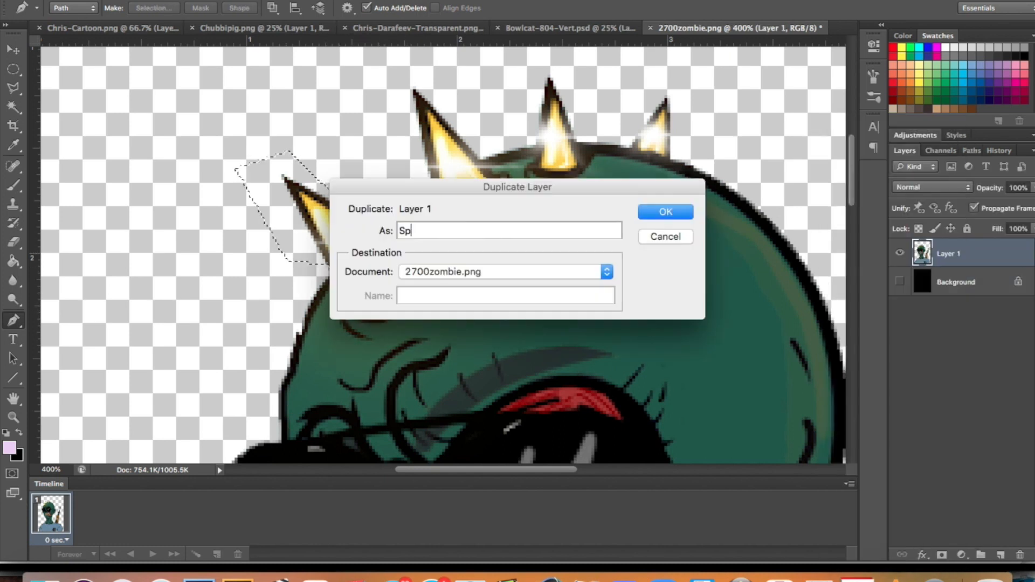
type("Spike")
key("Return")
left_click(940, 282)
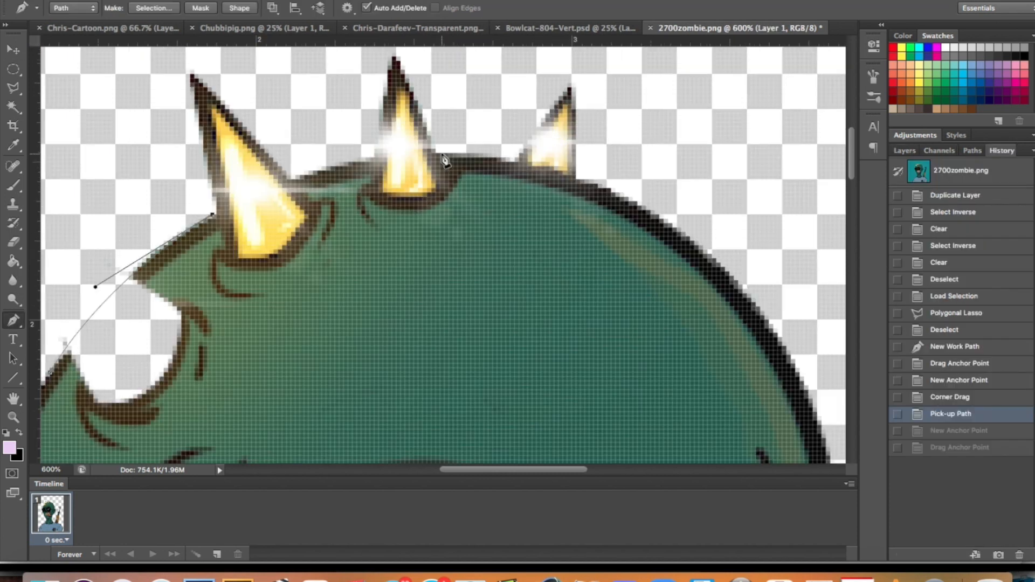
Draw a closed curved Pen path continuing the head outline across the gap and the two middle spikes.
left_click(441, 153)
left_click_drag(587, 147, 588, 146)
left_click(440, 154, "alt")
left_click(462, 171)
left_click_drag(83, 347, 79, 346)
left_click_drag(285, 161, 303, 158)
mouse_move(59, 388)
left_mouse_down()
mouse_move(120, 304)
mouse_move(105, 337)
left_mouse_up()
left_click(120, 302, "alt")
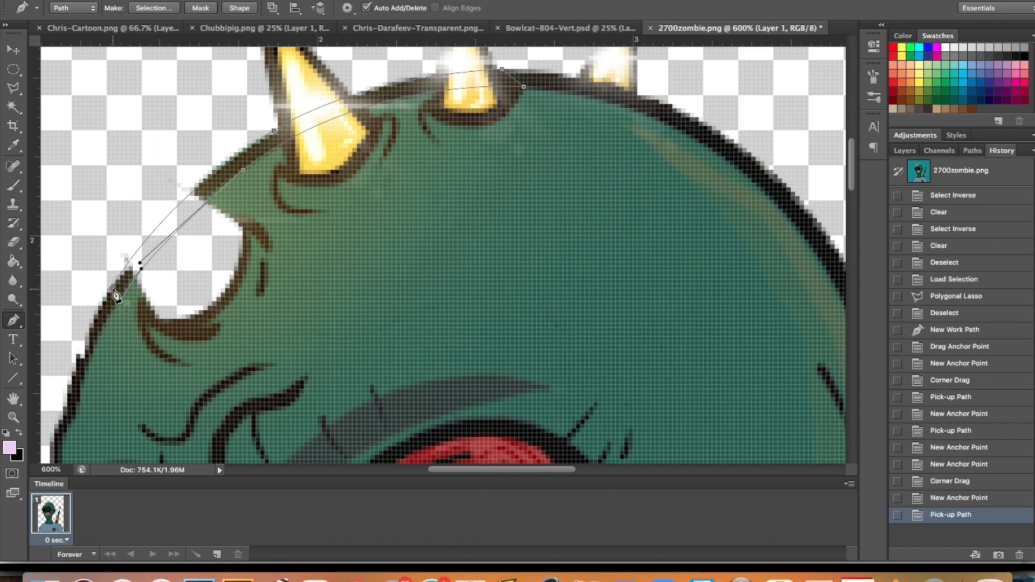
left_click(112, 289)
Load the outline path as a selection and fill it on a new layer with the dark outline color sampled from the head.
left_click(972, 150)
left_click(901, 177, "super")
left_click(905, 151)
left_click(1000, 555)
key("g")
left_click(257, 152, "alt")
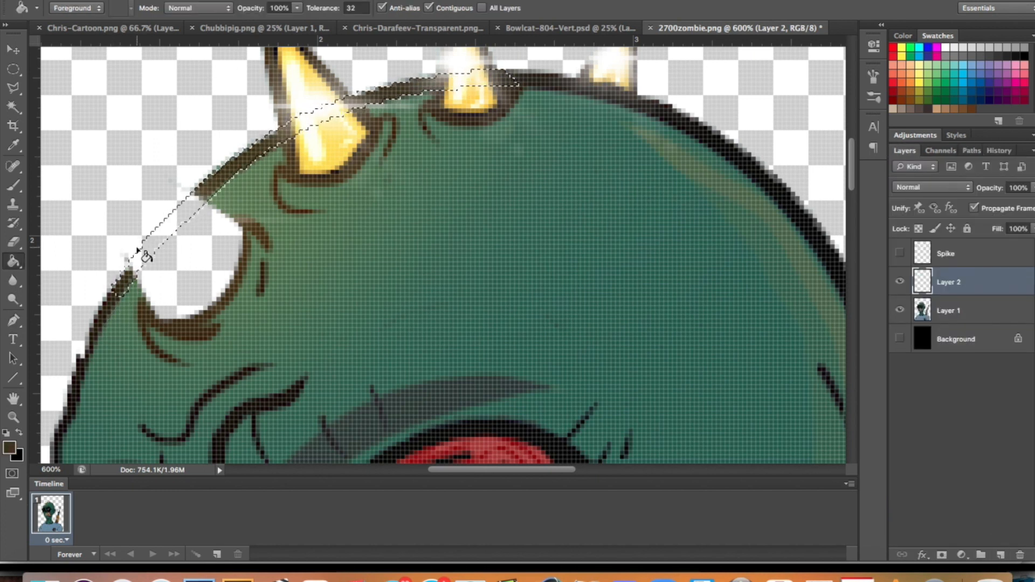
left_click(524, 79, "alt")
left_click(176, 220)
key("super+d")
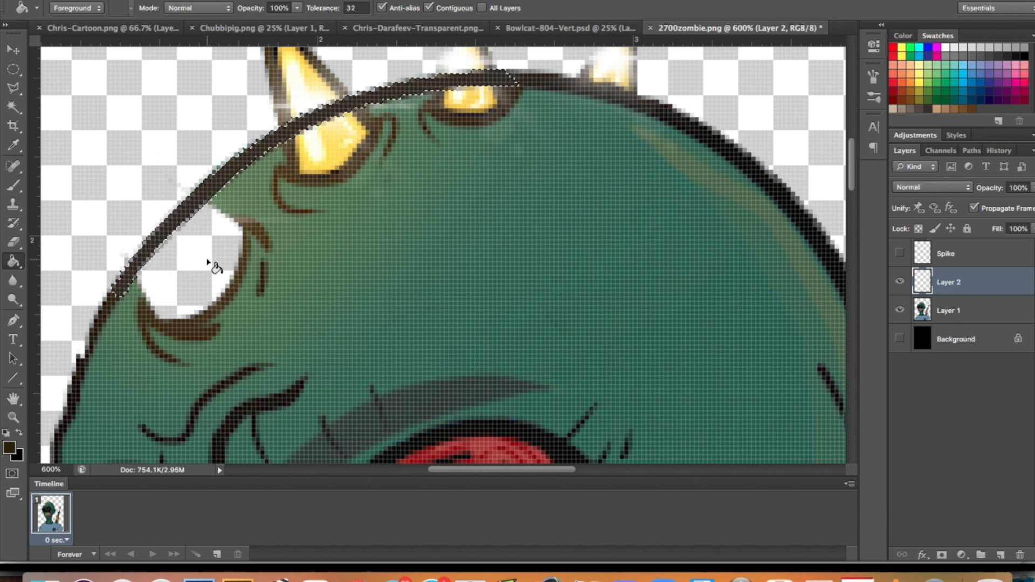
Show the Spike layer, trace the second spike with the Pen tool, and load that path as a selection.
key("z")
double_click(284, 286, "alt")
left_click(284, 287, "alt")
left_click(900, 253)
triple_click(301, 217)
key("p")
left_click(225, 69)
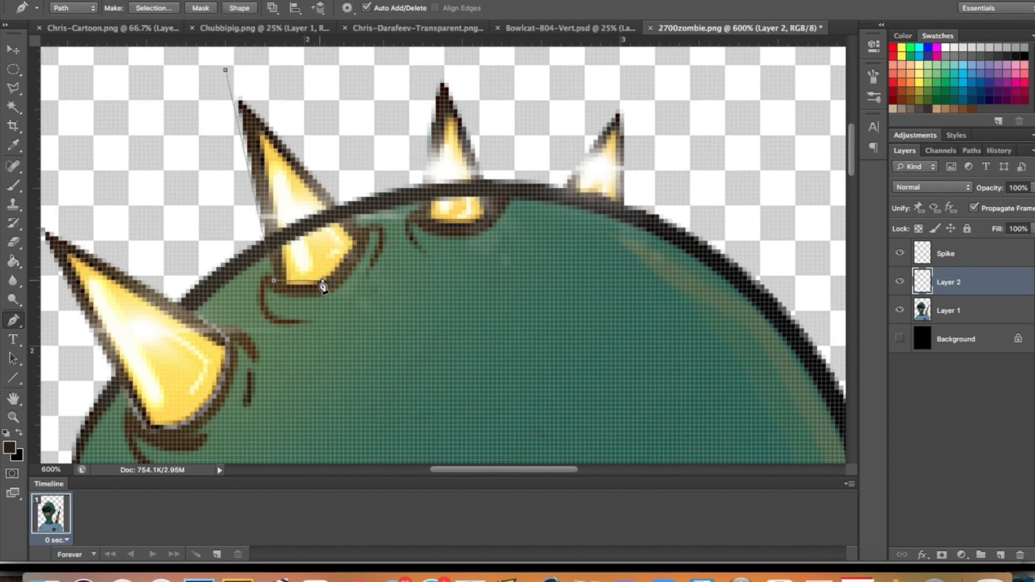
left_click(971, 150)
left_click(903, 171, "super")
Duplicate Layer 1 as "Spike2" and delete everything outside the second spike from the copy.
left_click(904, 151)
left_click(941, 315)
right_click(942, 317)
left_click(880, 161)
type("Spike2")
key("Return")
key("super+shift+i")
key("Delete")
Trace the third spike with a closed Pen path and load it as a selection.
left_click(977, 339)
key("m")
left_click(405, 283)
key("p")
left_click(440, 61)
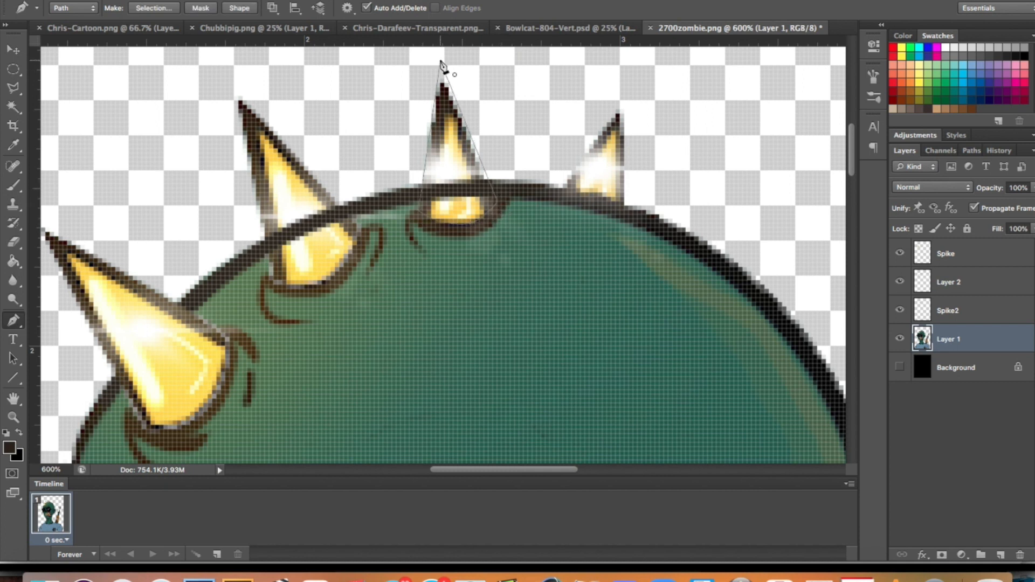
left_click(971, 150)
left_click(902, 171, "super")
Duplicate Layer 1 as "Spike3" and delete everything outside the third spike from the copy.
left_click(905, 151)
right_click(947, 339)
left_click(869, 161)
type("Spike3")
key("Return")
key("super+shift+i")
key("Delete")
Trace the smallest rear spike with a closed Pen path and load it as a selection.
left_click(949, 370)
left_click(542, 185)
left_click_drag(629, 202, 637, 216)
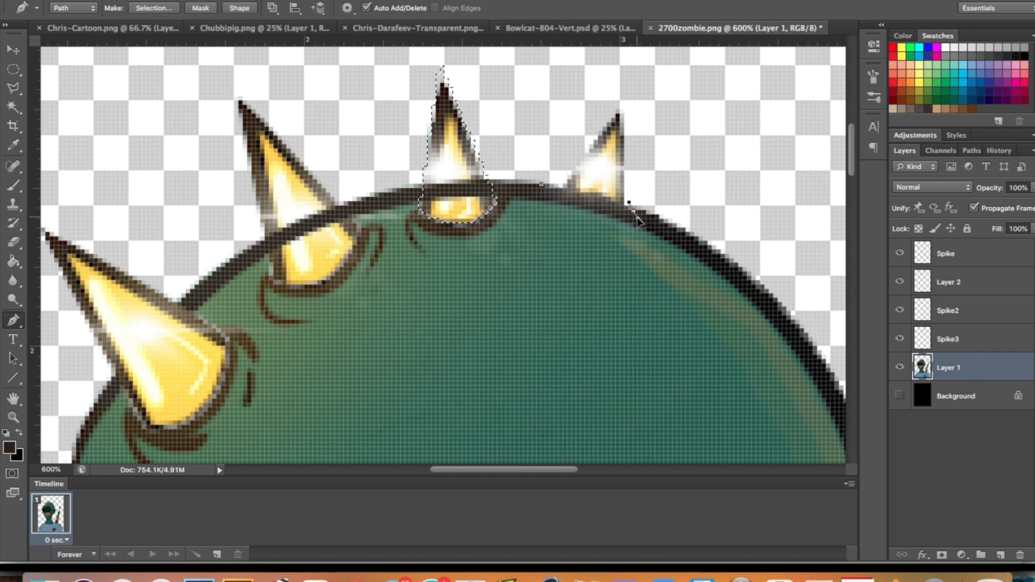
left_click(623, 101)
left_click(542, 184)
left_click(968, 151)
left_click(903, 171, "super")
Duplicate Layer 1 as a new layer named "Spike4".
left_click(905, 151)
right_click(947, 368)
left_click(869, 161)
type("Spike4")
key("Return")
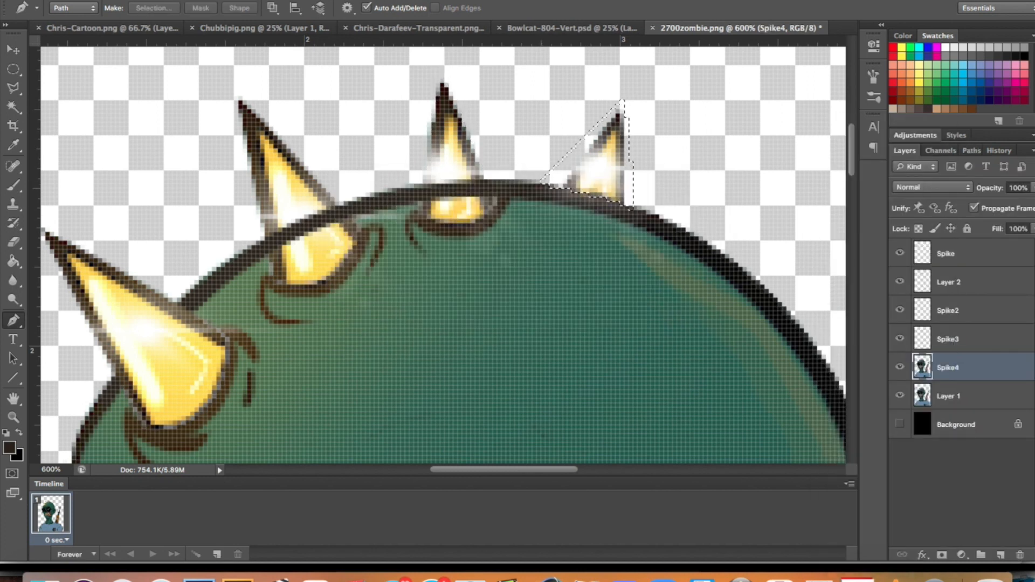
Delete everything outside the smallest spike's selection on the Spike4 layer and clear the selection.
key("super+shift+i")
key("Delete")
left_click(949, 398)
key("super+d")
Rename Layer 2 as "Head" and move it below Spike4 in the layer stack.
key("z")
left_click(607, 226, "alt")
left_click(607, 225, "alt")
left_click(951, 284)
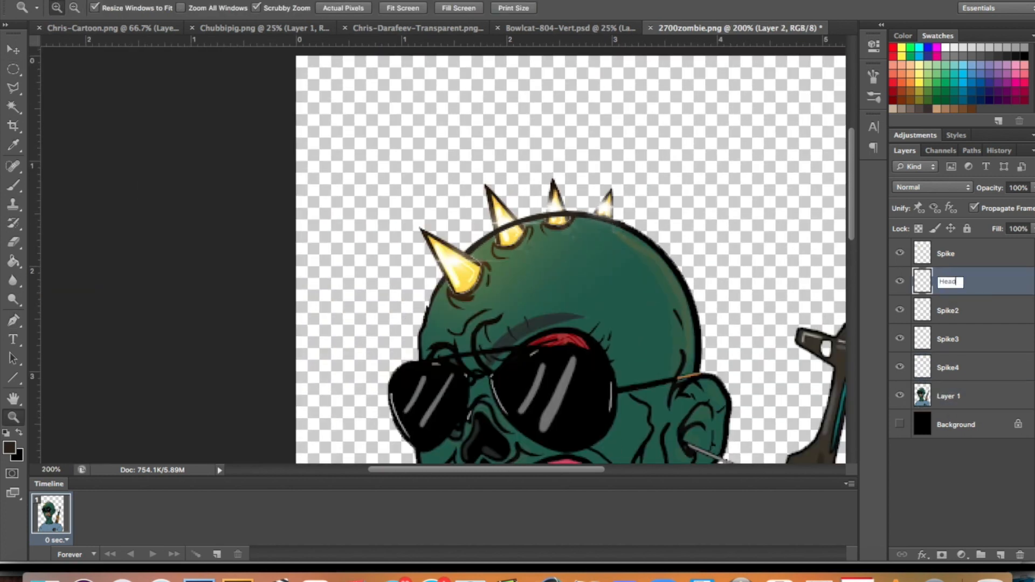
key("Return")
left_click_drag(948, 283, 948, 379)
Hide the Spike, Spike2 and Spike3 layers and merge Layer 1 with the Head layer.
left_click_drag(898, 311, 901, 254)
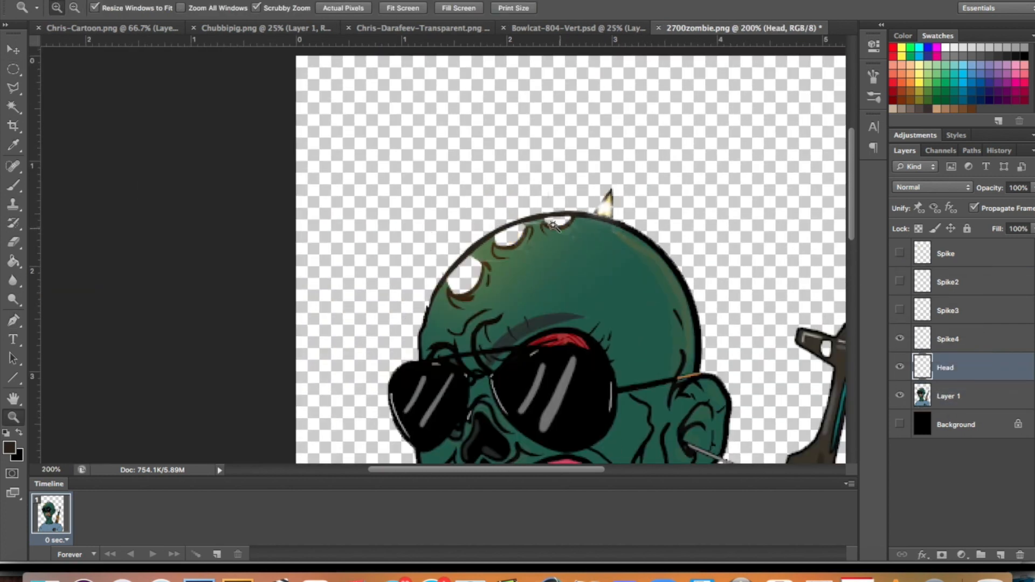
key("w")
left_click(948, 396)
left_click(949, 367, "shift")
right_click(970, 396)
left_click(863, 501)
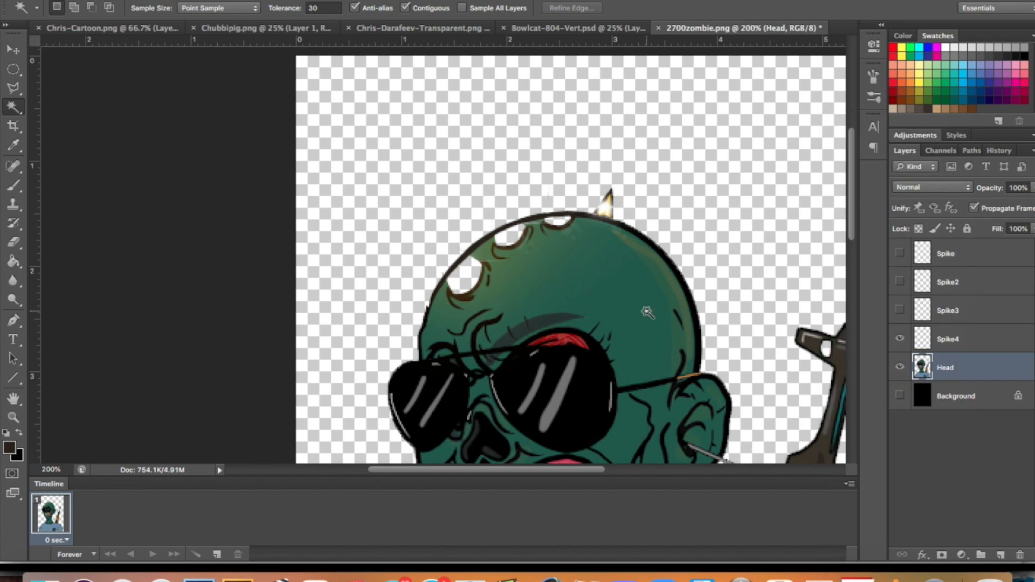
Fill the three empty spike sockets on the Head layer with dark red and clear the selection.
left_click(900, 339)
key("z")
left_click(558, 265)
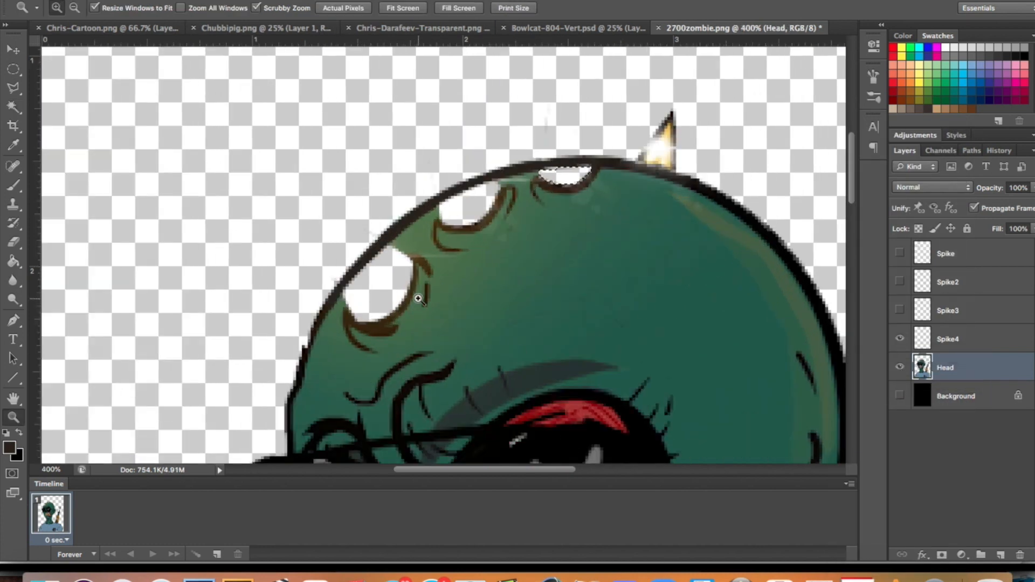
scroll(419, 299, "down", 10)
scroll(418, 298, "up", 5)
scroll(418, 299, "right", 3)
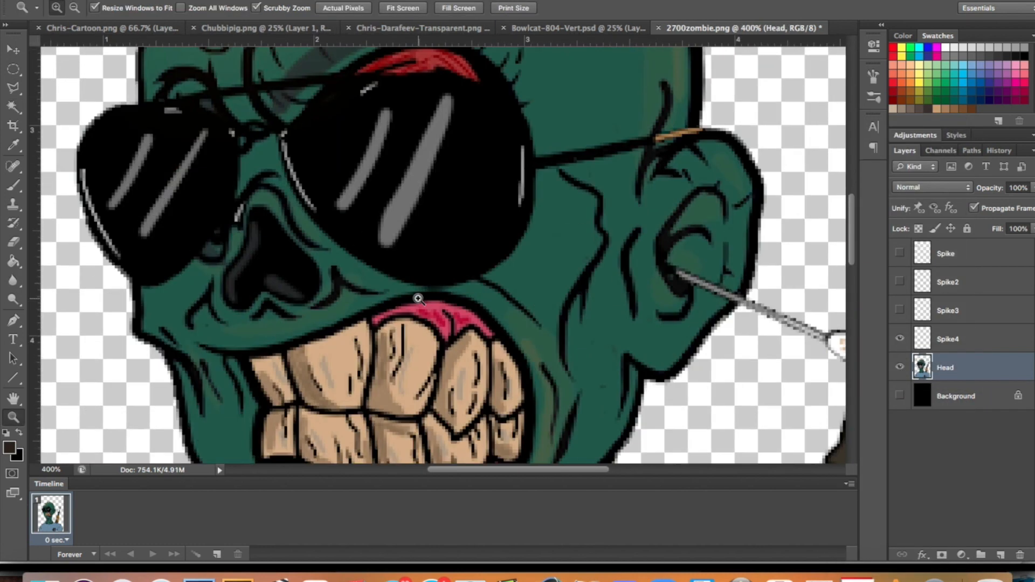
scroll(418, 299, "up", 5)
key("g")
scroll(455, 170, "up", 3)
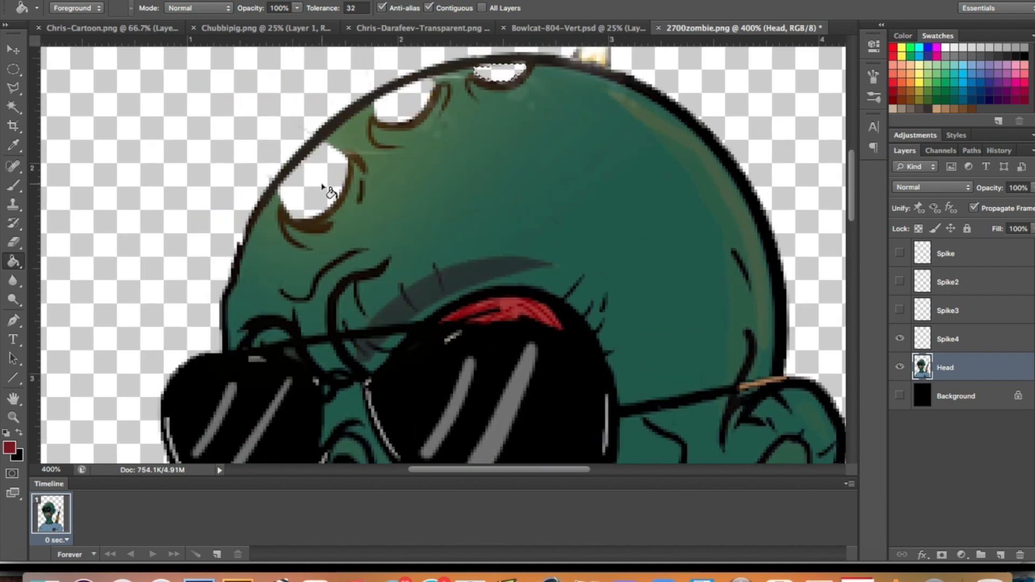
left_click(499, 71)
left_click(404, 101)
left_click(330, 183)
key("super+d")
Sample a brighter red from the eyelid and select all three filled sockets with the Magic Wand.
key("z")
key("w")
key("g")
left_click(508, 306, "alt")
key("w")
left_click(315, 187)
key("z")
left_click(318, 182)
key("w")
scroll(319, 185, "up", 3)
left_click(416, 131, "shift")
left_click(568, 83, "shift")
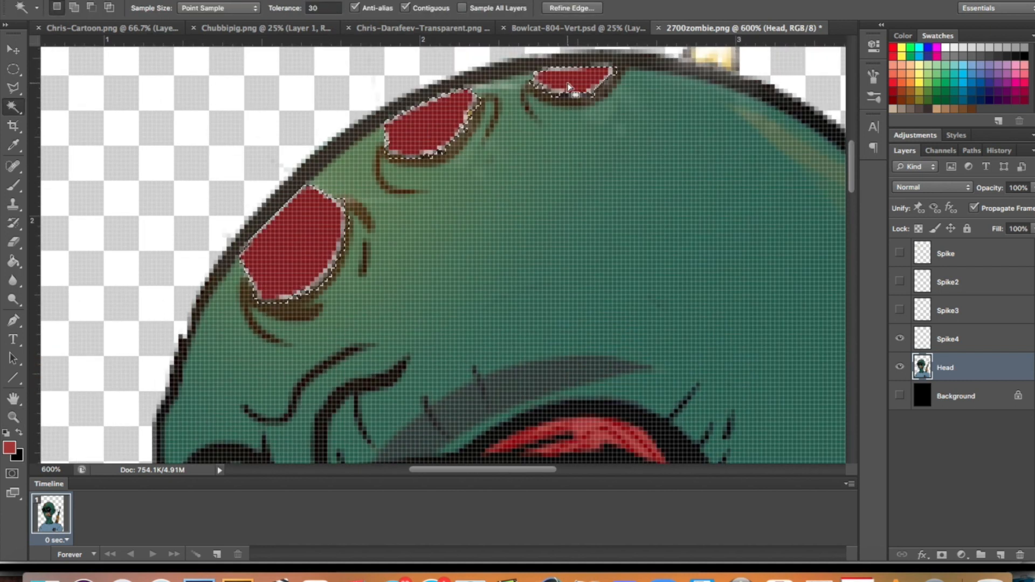
Stroke the inside of the three socket selections with a lighter red and clear the selection.
left_click(129, 0)
left_click(156, 223)
left_click(612, 154)
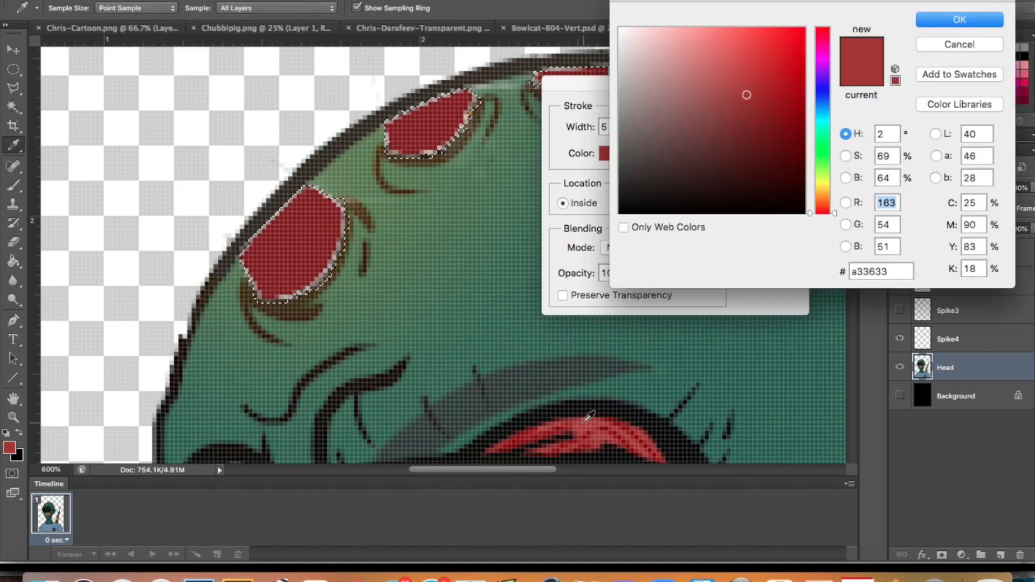
left_click(928, 21)
left_click(774, 114)
key("m")
left_click(504, 273)
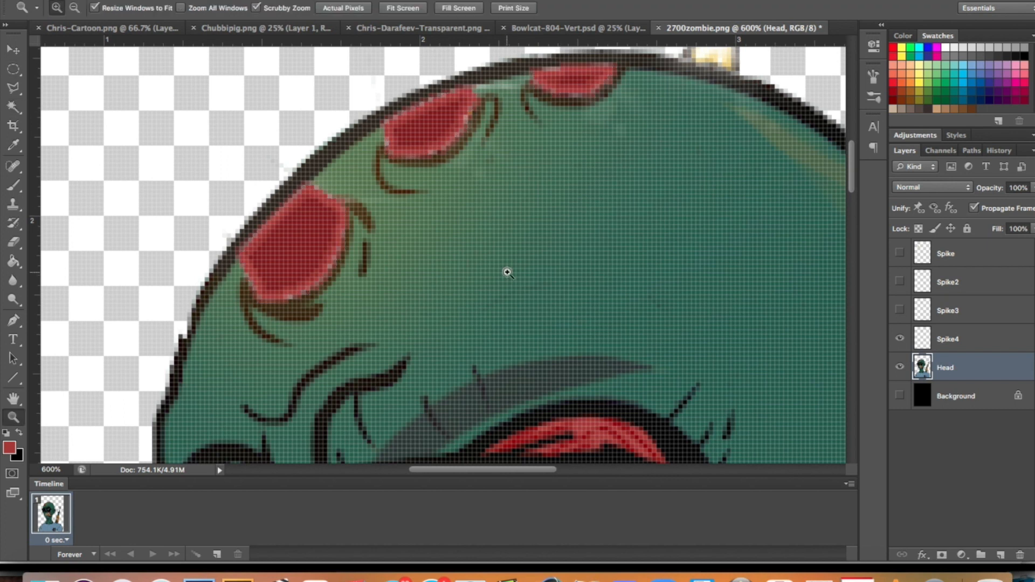
key("z")
left_click(503, 272, "alt")
left_click(504, 272, "alt")
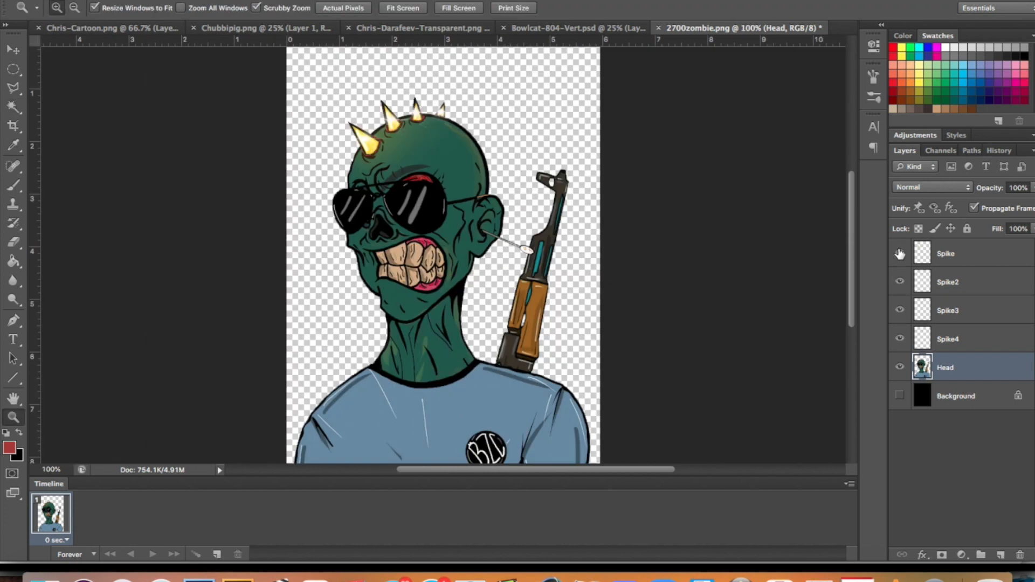
Hide the four spike layers and save the head as the PNG copy 2700zombie-noSpikes.png with smallest compression.
scroll(706, 280, "down", 3)
scroll(705, 285, "up", 5)
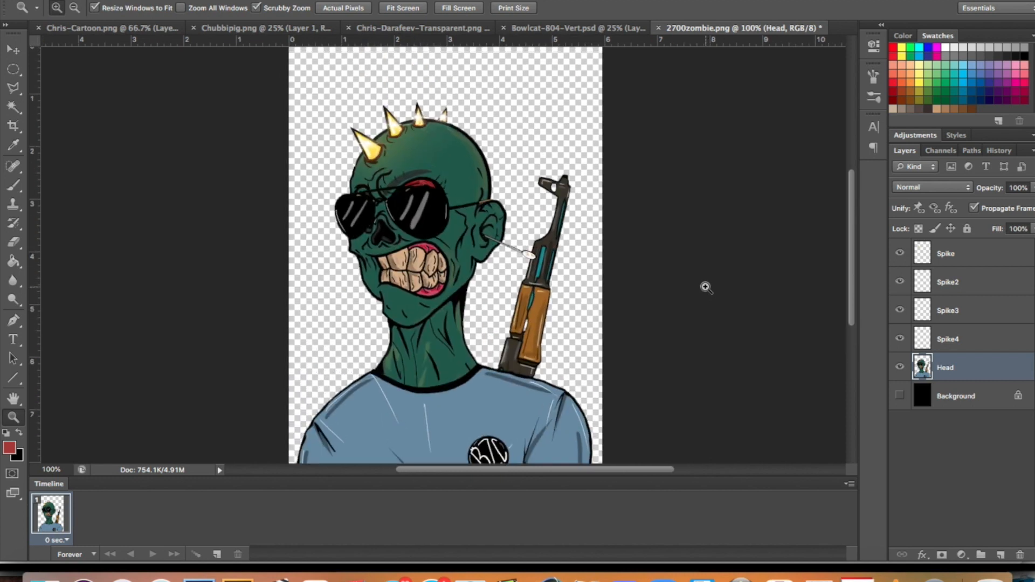
left_click_drag(900, 338, 899, 283)
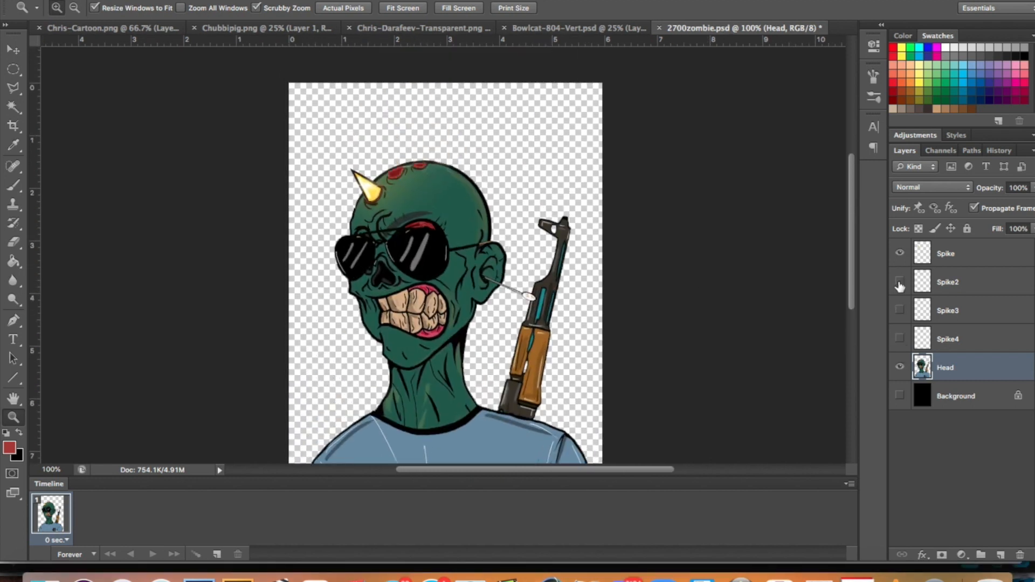
left_click(502, 104)
left_click(500, 104)
left_click(511, 308)
left_click(499, 507)
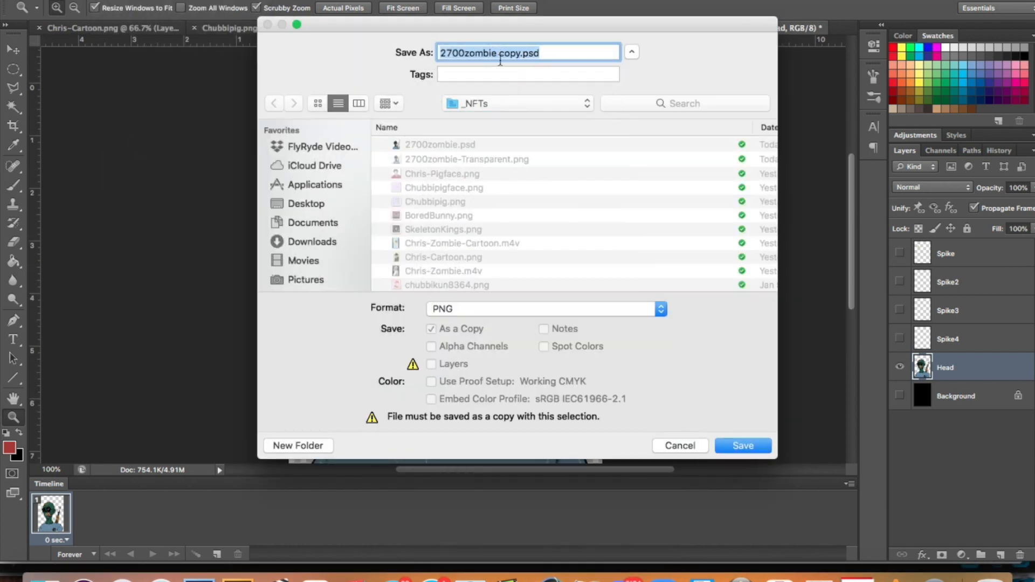
type("Spikes")
key("Return")
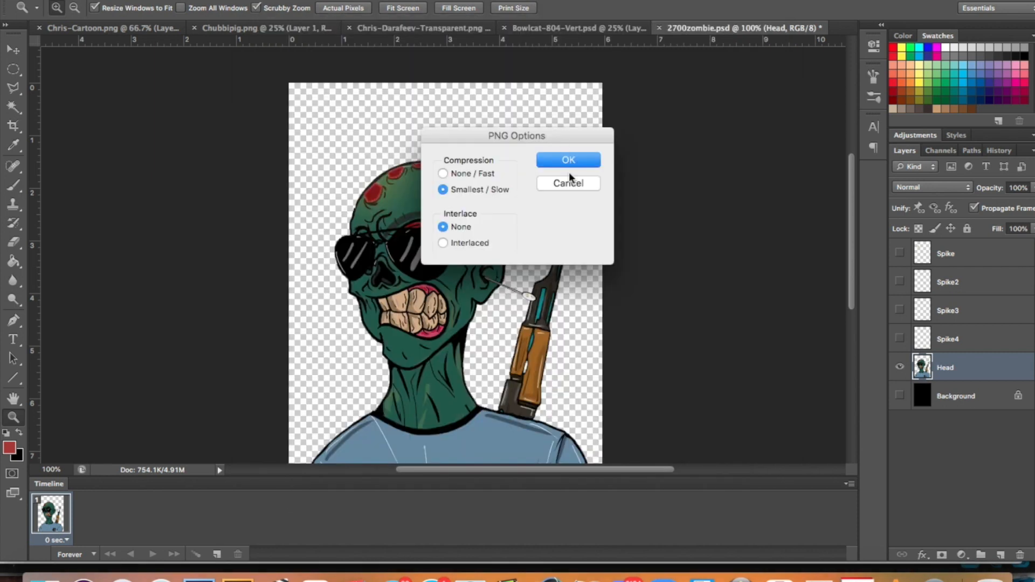
left_click(570, 160)
Show only the Spike layer and save it as the PNG copy 2700zombie-Spike-1.png.
left_click(900, 367)
left_click(900, 253)
left_click(99, 1)
left_click(140, 126)
left_click(485, 309)
left_click(478, 509)
left_click(438, 146)
left_click(513, 52)
key("BackSpace")
key("BackSpace")
key("Return")
Save the image with only Spike2 visible as the PNG copy 2700zombie-Spike-2.png.
left_click(99, 1)
left_click(167, 136)
left_click(493, 309)
left_click(496, 507)
left_click(477, 145)
left_click(535, 53)
key("BackSpace")
type("2700zombie-Spike-2.png")
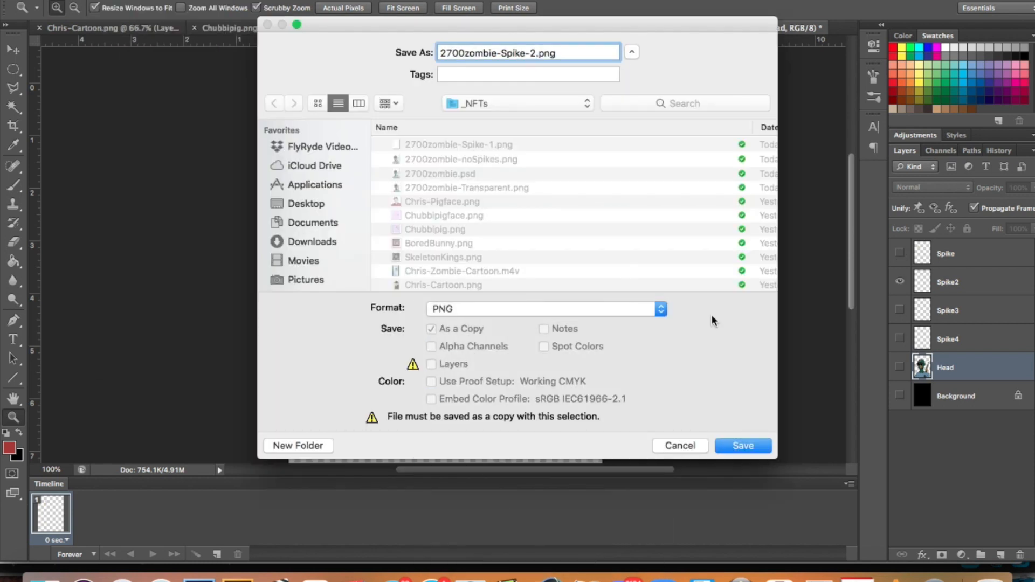
left_click(743, 445)
Hide Spike2, show Spike3 and save it as the PNG copy 2700zombie-Spike-3.png.
left_click(899, 281)
left_click(899, 310)
key("super+shift+s")
left_click(459, 144)
left_click(536, 53)
key("BackSpace")
type("3")
left_click(547, 309)
left_click(496, 506)
left_click(743, 445)
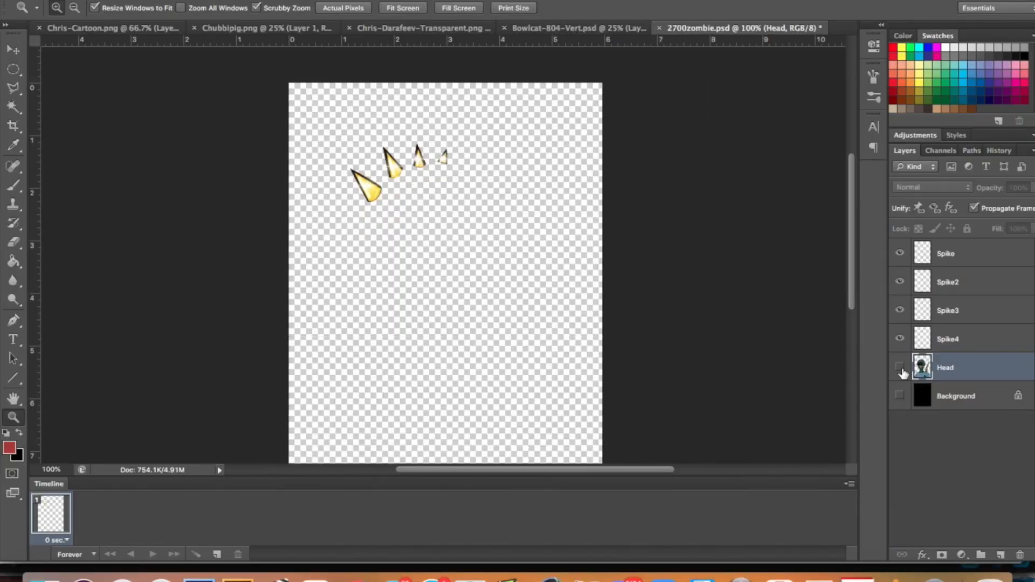
Show the Head layer again and bring the exported zombie PNGs into the Zombie project in Final Cut Pro.
left_click(899, 368)
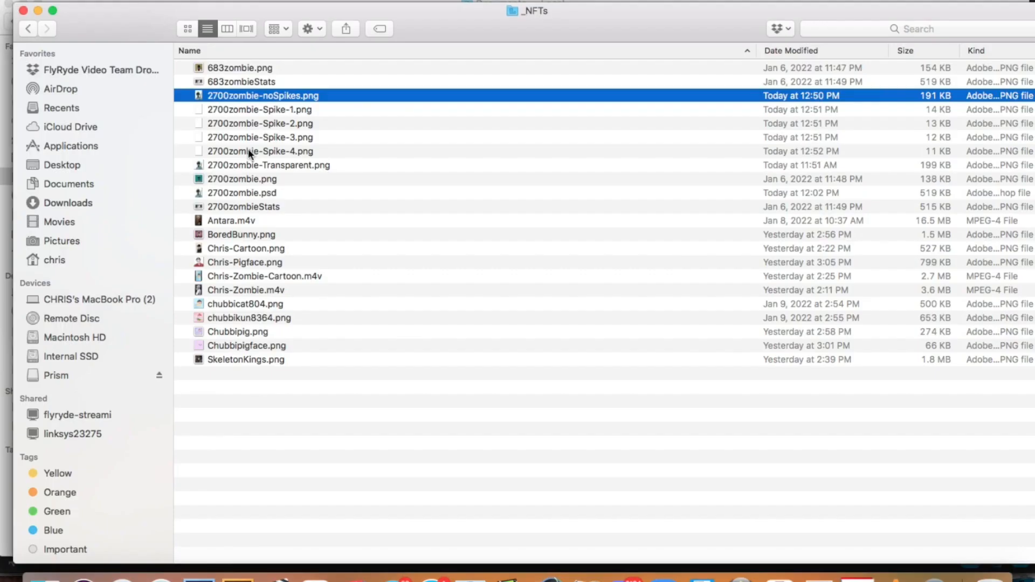
left_click(248, 147, "shift")
left_click_drag(248, 148, 49, 504)
key("super+Tab")
Stack the Spike-1, Spike-2, Spike-3 and Spike-4 clips in order above the noSpikes clip at the timeline start.
left_click(169, 547)
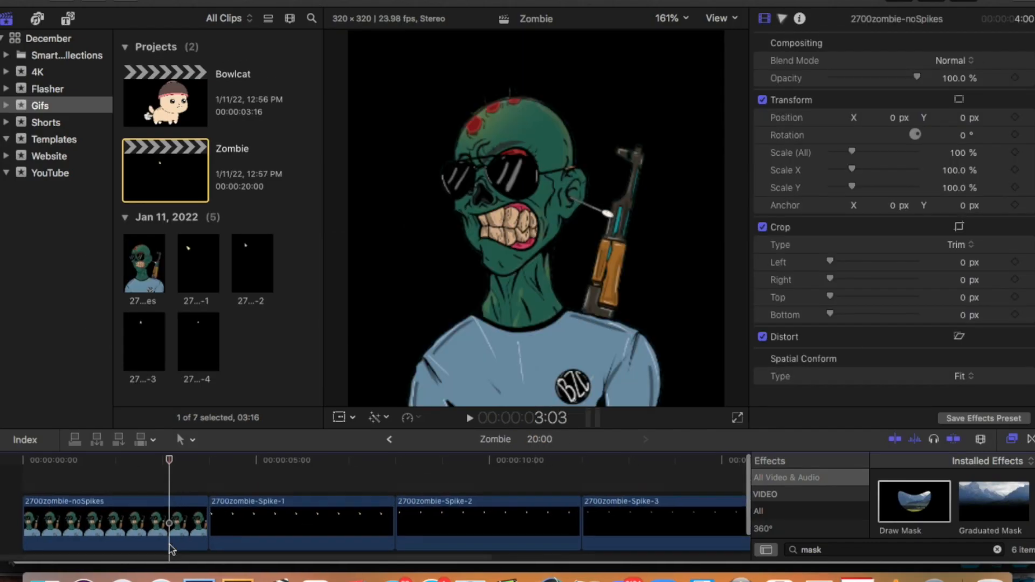
left_click_drag(287, 429, 85, 383)
left_click_drag(267, 434, 77, 351)
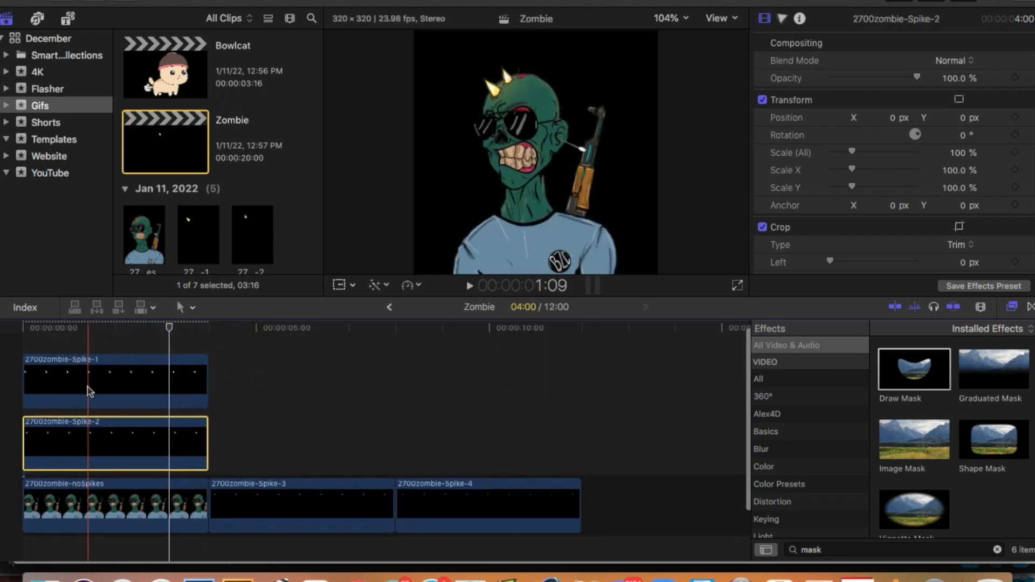
left_click_drag(89, 442, 91, 380)
left_click_drag(261, 497, 71, 350)
left_click_drag(293, 549, 100, 334)
Split all four spike clips at 1:03.
key("space")
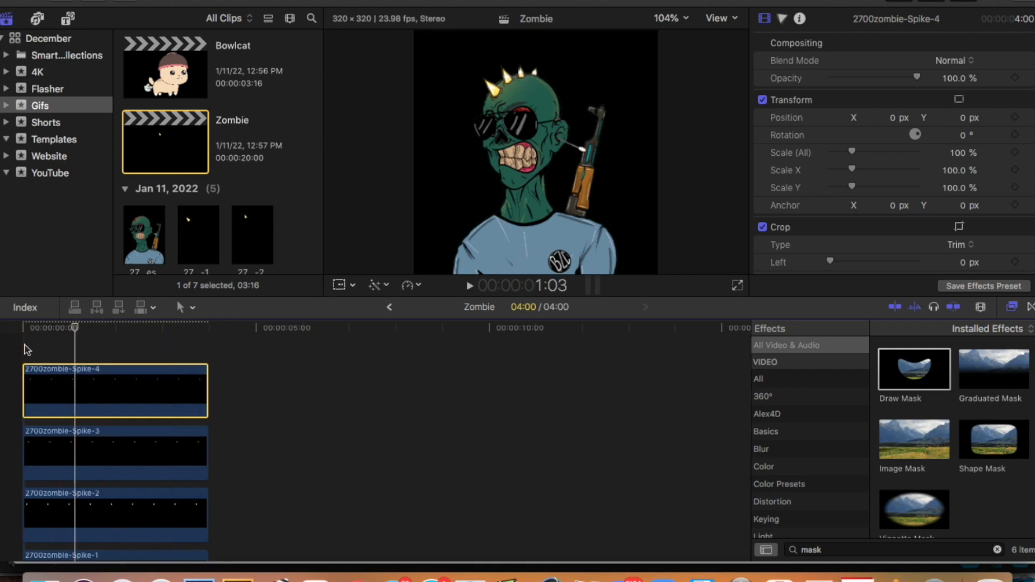
key("super+b")
left_click(75, 397)
key("super+b")
left_click(72, 435)
key("super+b")
left_click(74, 465)
key("super+b")
Add opacity and position keyframes at 1:03 to the second Spike-1 segment.
left_click(115, 468)
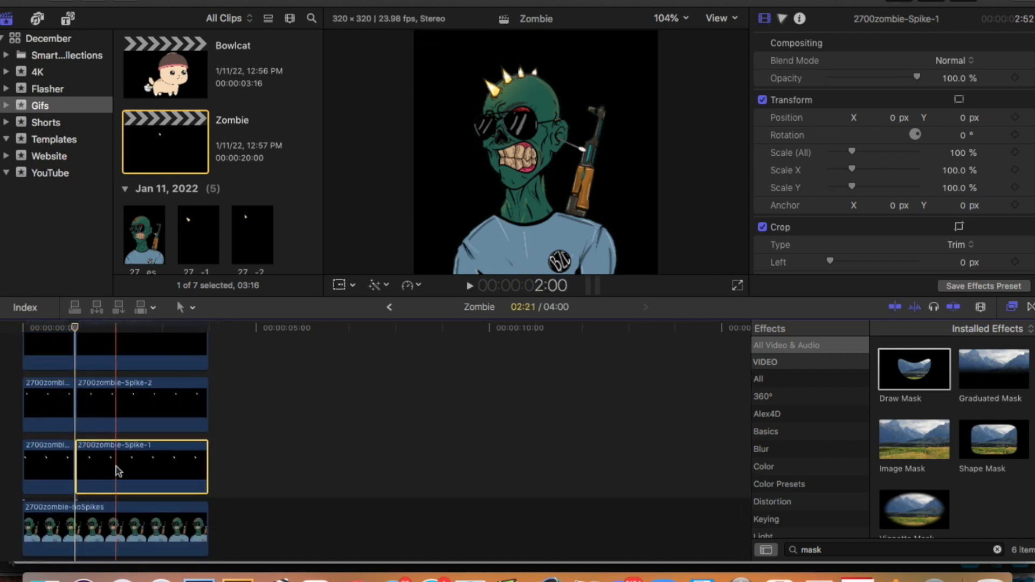
left_click(1015, 79)
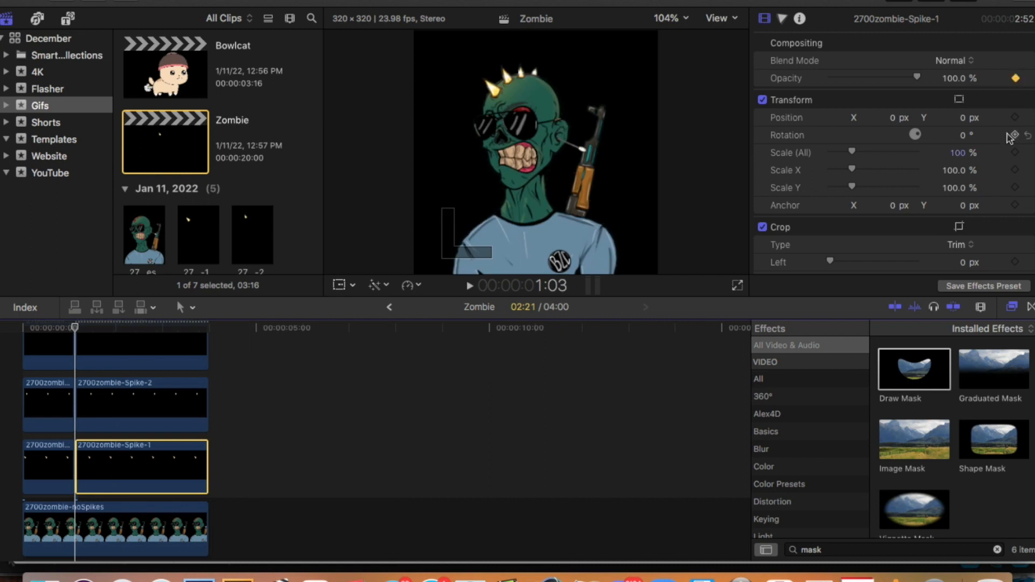
left_click(1015, 118)
left_click(116, 468)
Trim the ends of the second segments of all four spike clips to 1:18.
scroll(97, 526, "down", 3)
left_click(104, 538)
left_click(106, 417)
left_click_drag(207, 419, 106, 418)
scroll(103, 418, "up", 3)
left_click(98, 427)
key("alt+]")
left_click(98, 378)
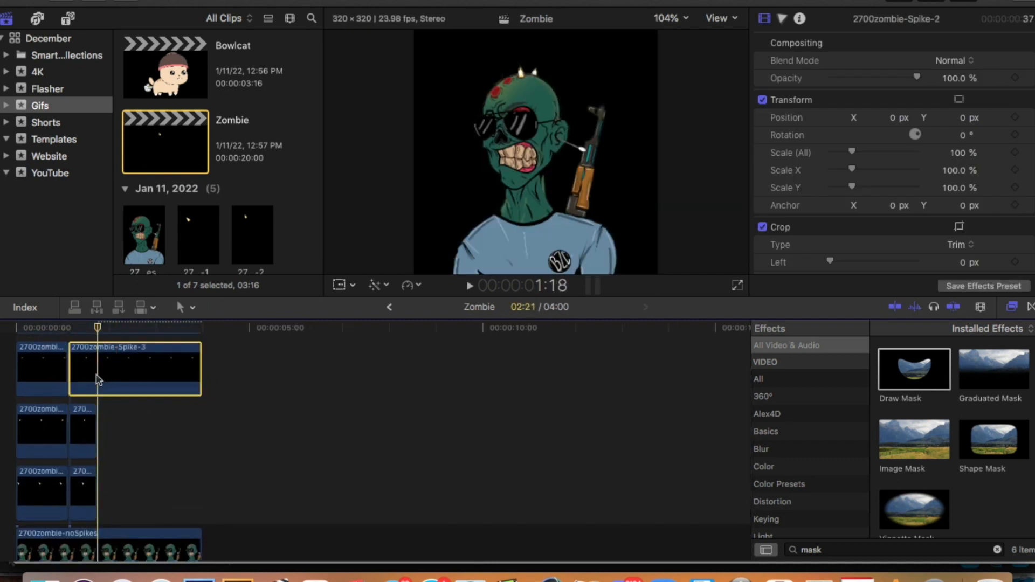
key("alt+]")
scroll(98, 362, "up", 2)
left_click(97, 354)
key("alt+]")
Keyframe the second Spike-1 segment's rotation, set its end position to X -107.1 px and Y 88 px, and preview the motion.
scroll(97, 361, "up", 1)
scroll(94, 410, "down", 3)
left_click(91, 469)
key("Up")
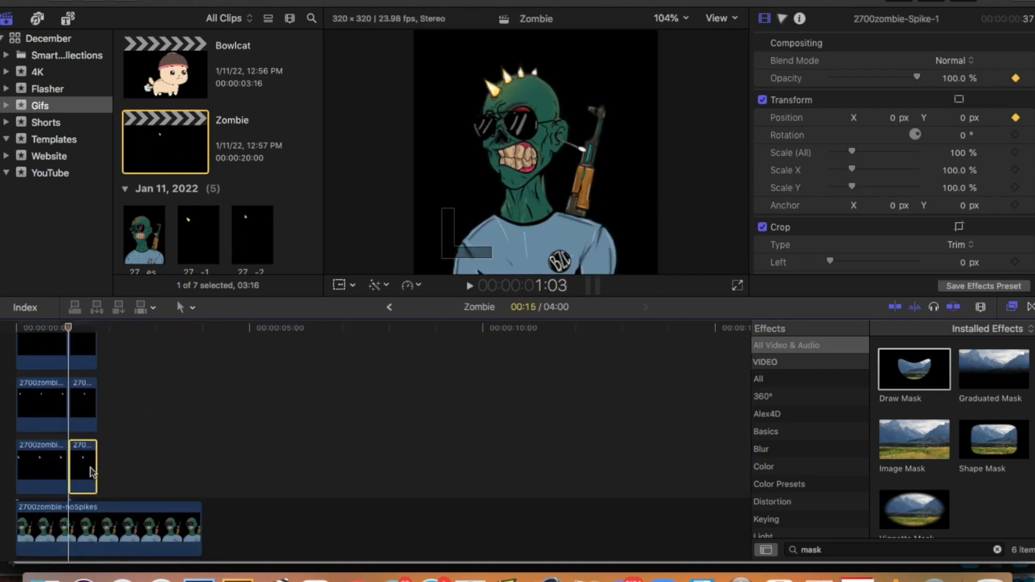
key("Down")
key("Left")
key("Up")
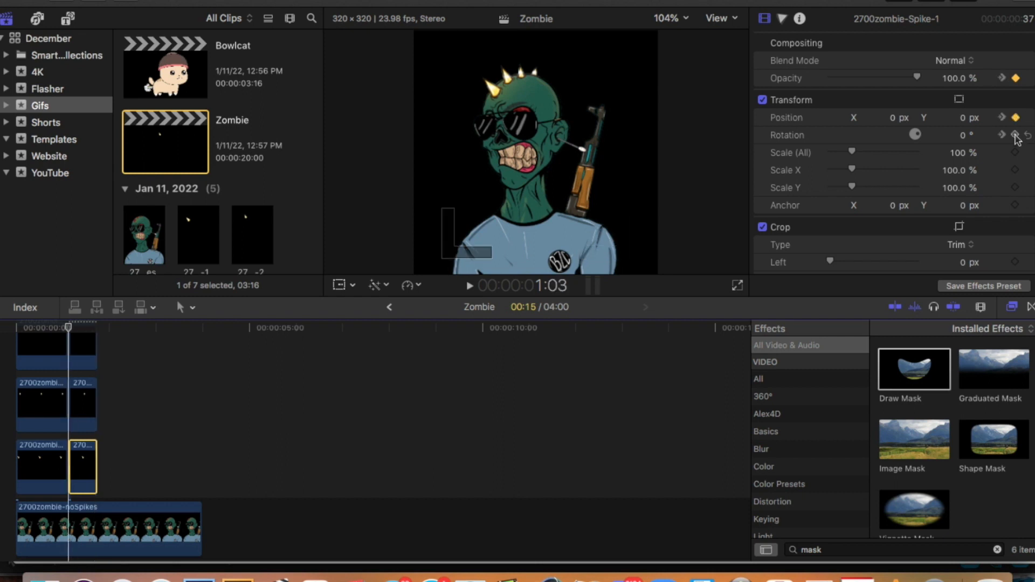
key("Down")
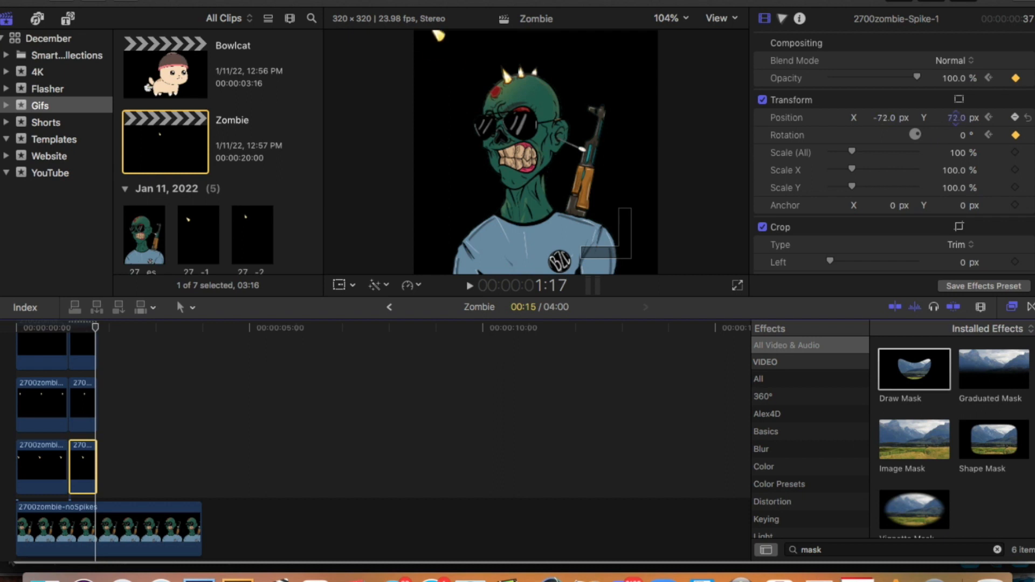
scroll(148, 467, "down", 2)
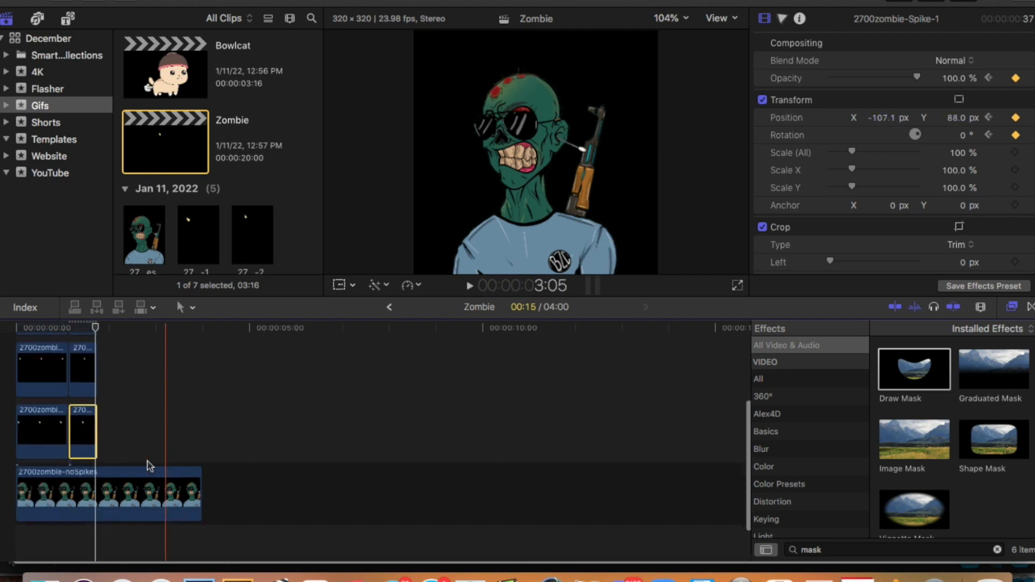
left_click(72, 536)
key("space")
key("space")
Show the second Spike-1 segment's video animation and move its final Transform keyframe closer to the segment's start.
left_click(75, 434)
key("z")
left_click(84, 433)
left_click(84, 433)
key("a")
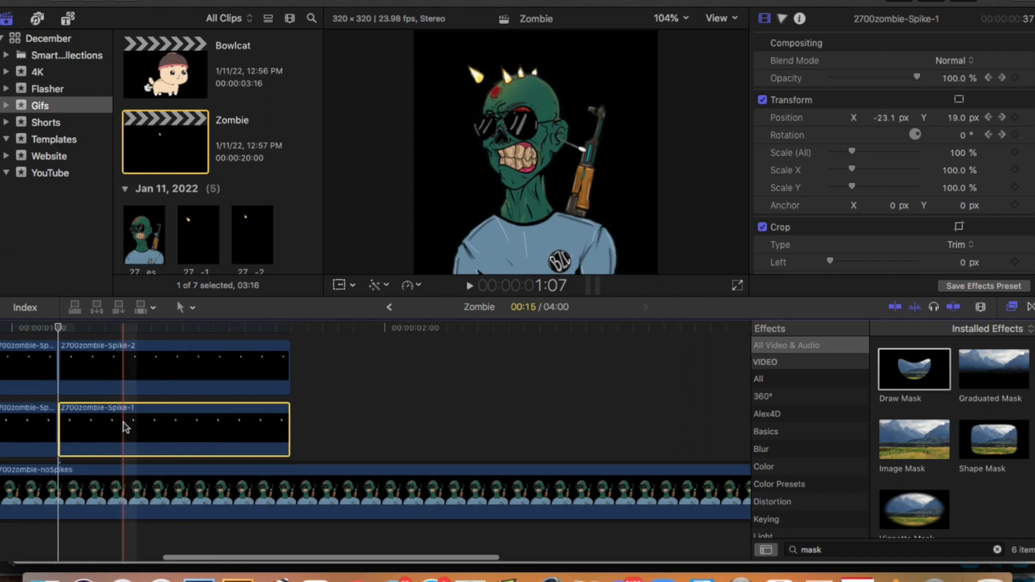
right_click(125, 428)
left_click(196, 487)
left_click_drag(281, 420, 132, 421)
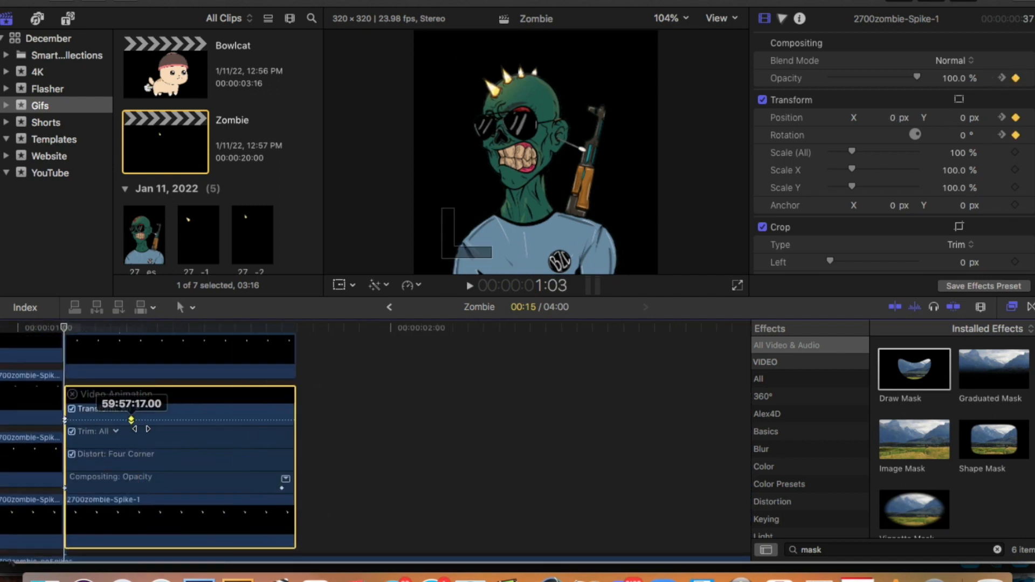
Play back the faster Spike-1 launch and hide the segment's video animation.
scroll(164, 489, "down", 5)
left_click(109, 517)
key("space")
scroll(102, 521, "left", 2)
left_click(93, 521)
key("space")
scroll(308, 467, "up", 5)
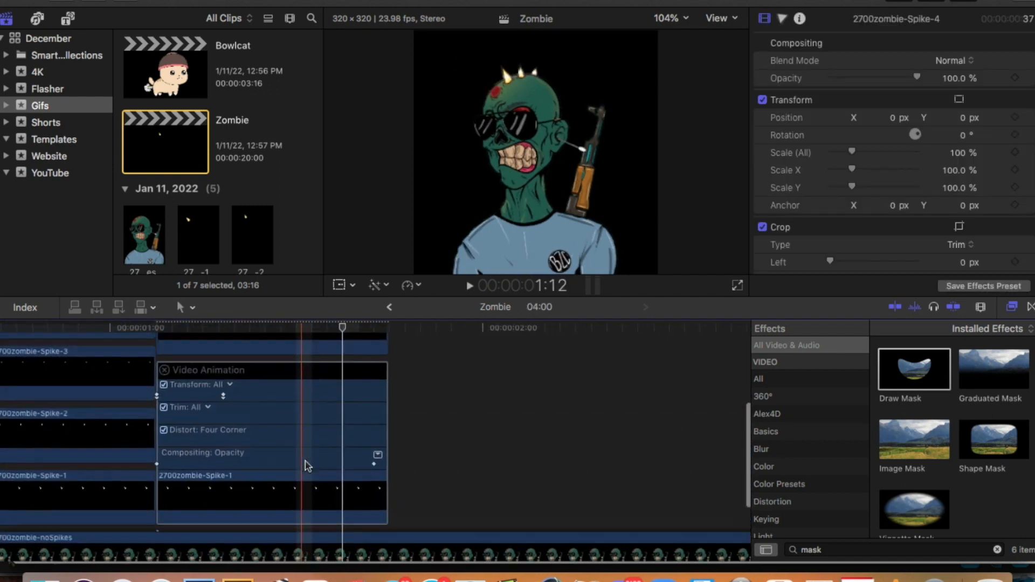
scroll(229, 515, "down", 2)
right_click(229, 514)
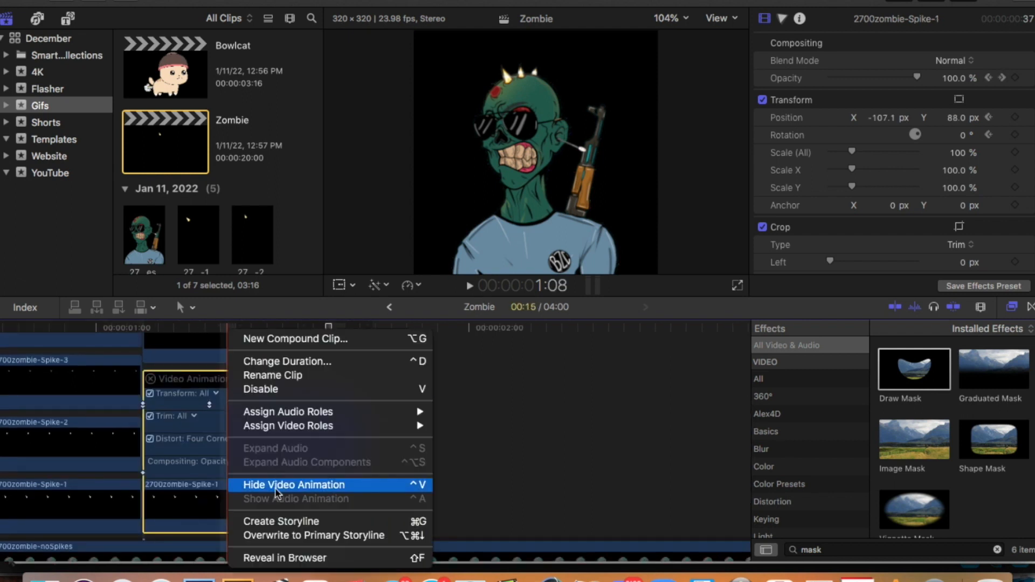
left_click(270, 483)
Add starting position and rotation keyframes to the second Spike-2 segment at 1:04.
left_click(208, 446)
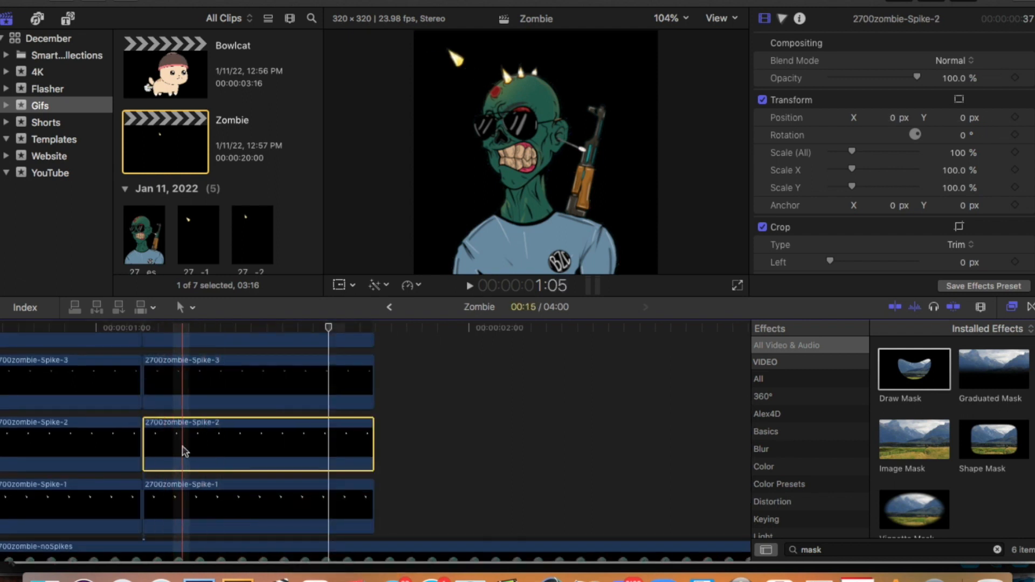
left_click(185, 381)
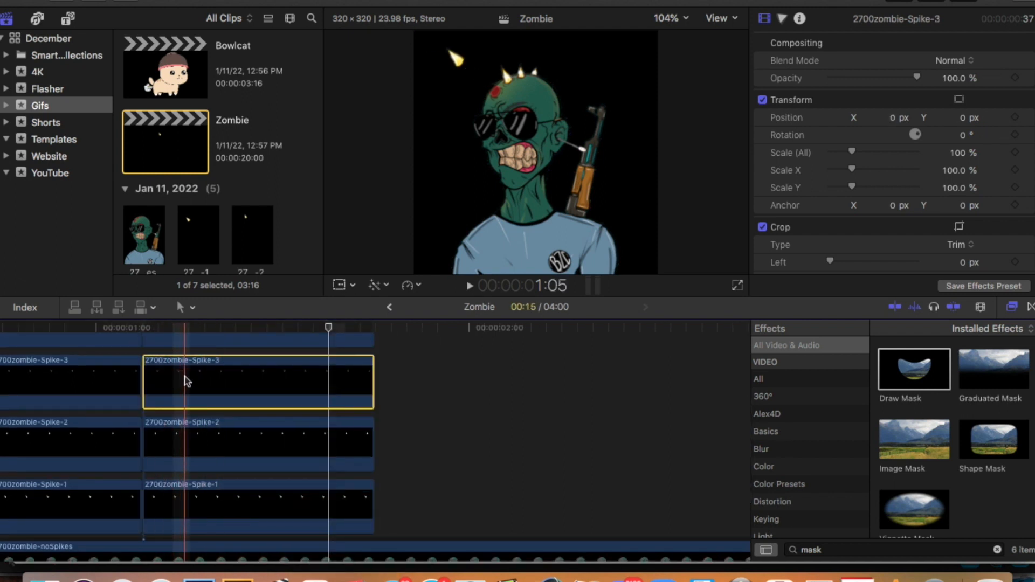
scroll(186, 385, "down", 1)
left_click(185, 385)
scroll(197, 383, "up", 4)
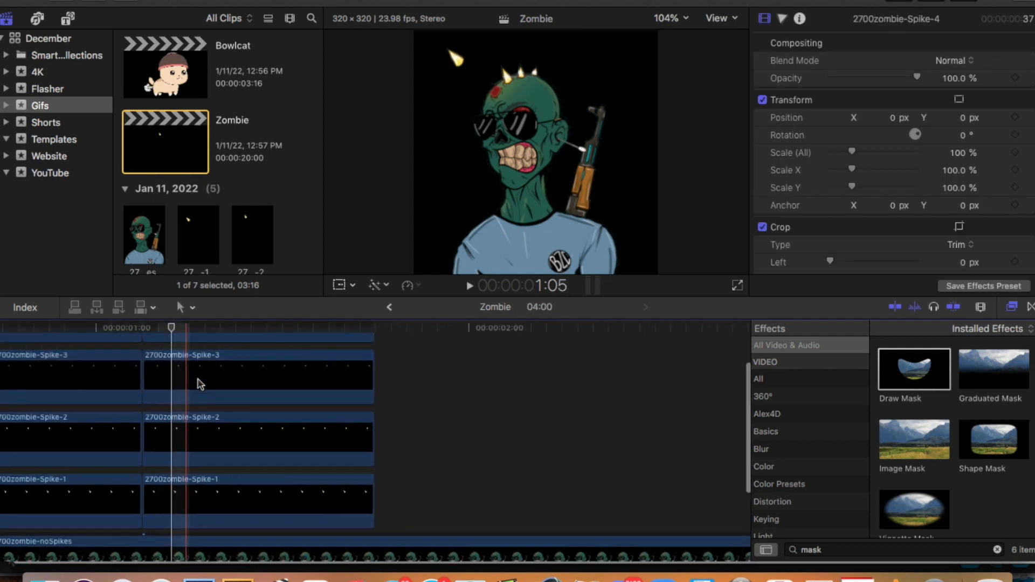
scroll(171, 349, "down", 3)
left_click(185, 458)
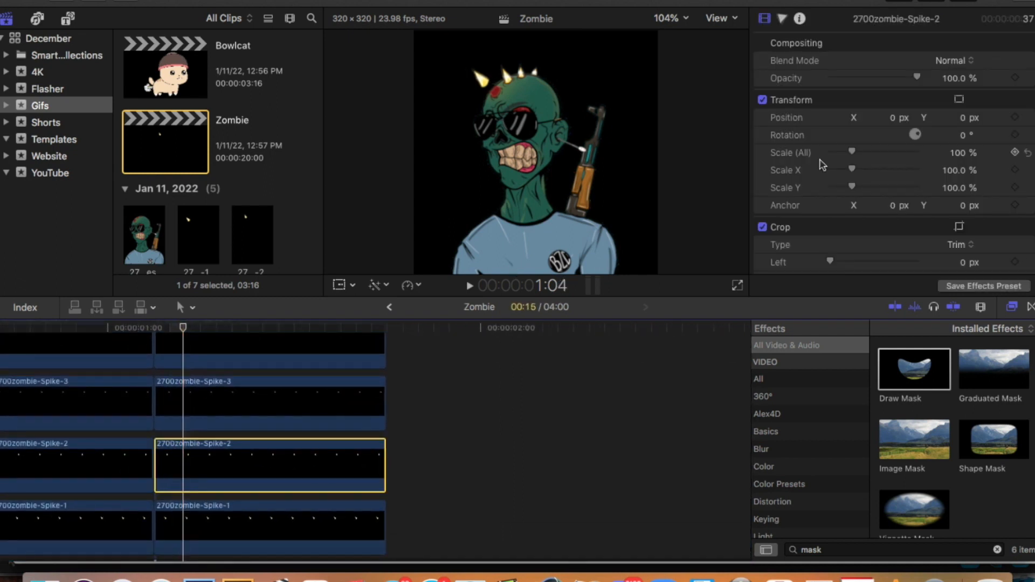
left_click(1017, 117)
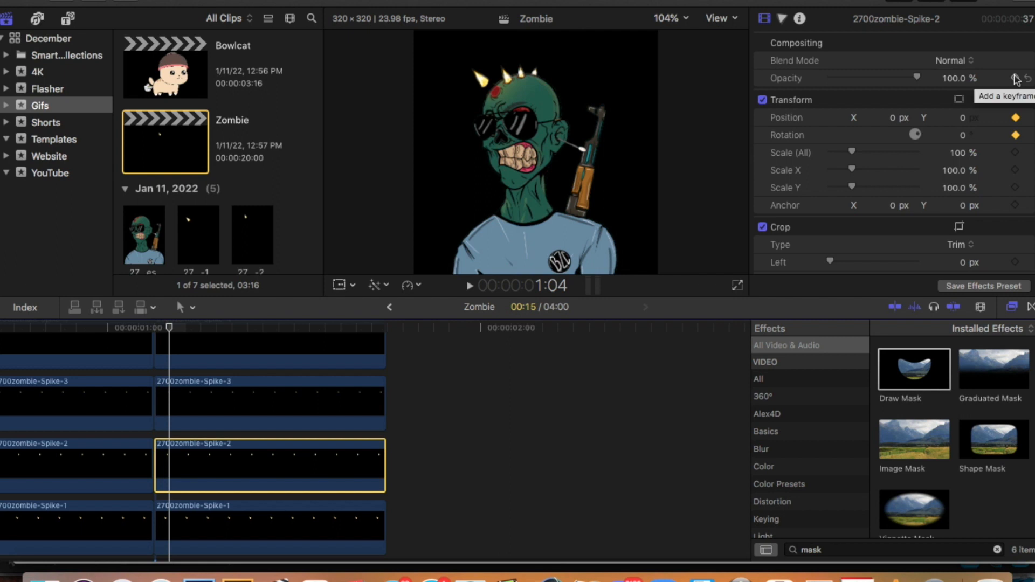
Keyframe the second Spike-2 segment at 1:08 with the spike moved up and to the left, away from the head.
key("Right")
key("Right")
key("Right")
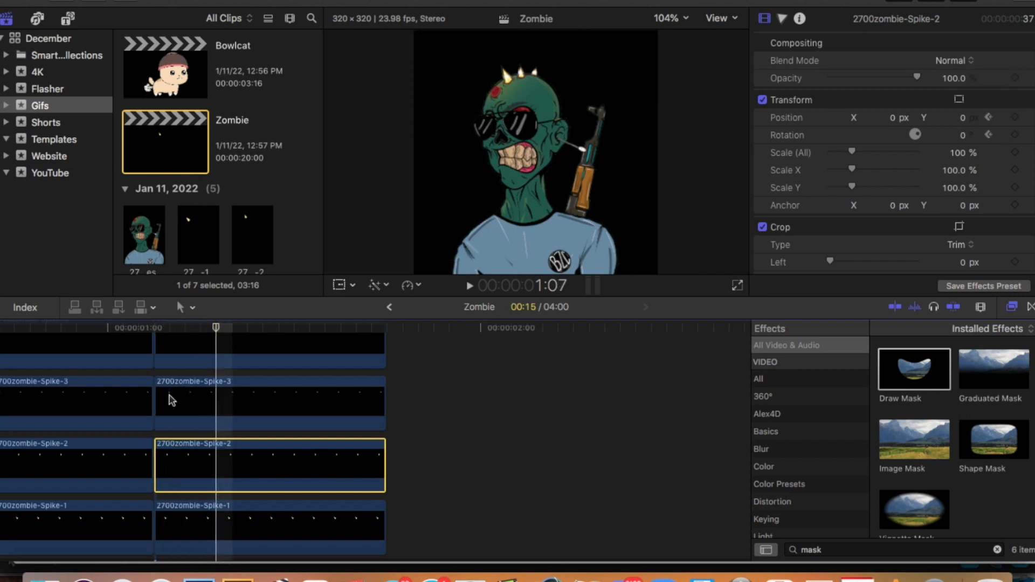
key("Left")
key("Left")
key("Left")
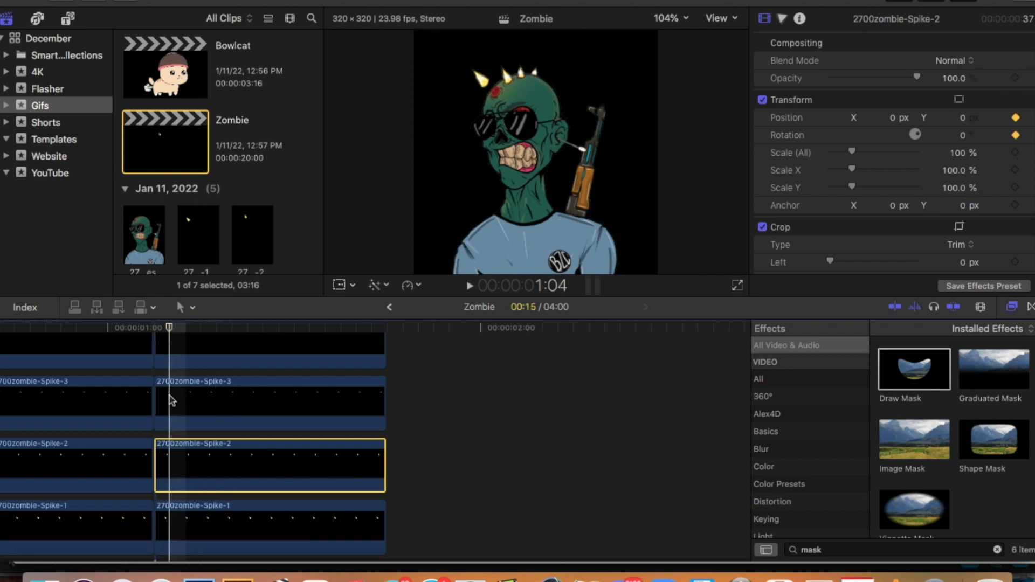
key("Right")
key("Right")
key("Right")
key("Right")
left_click(1015, 118)
left_click_drag(891, 118, 895, 118)
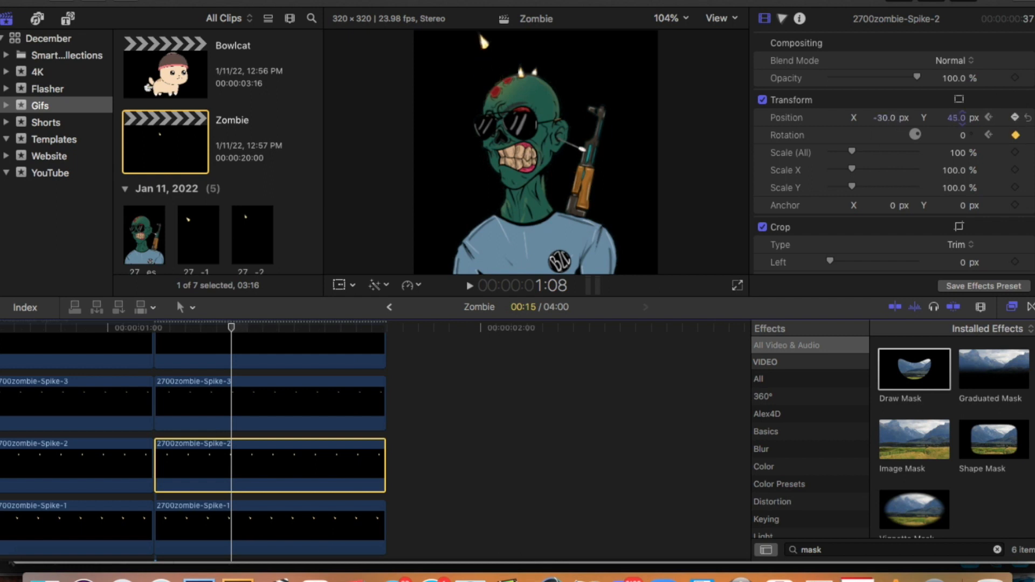
Step frame by frame through the launches of Spike-1 and Spike-2 to check their motion.
scroll(367, 373, "down", 3)
left_click(168, 477)
key("Right")
key("Right")
key("Right")
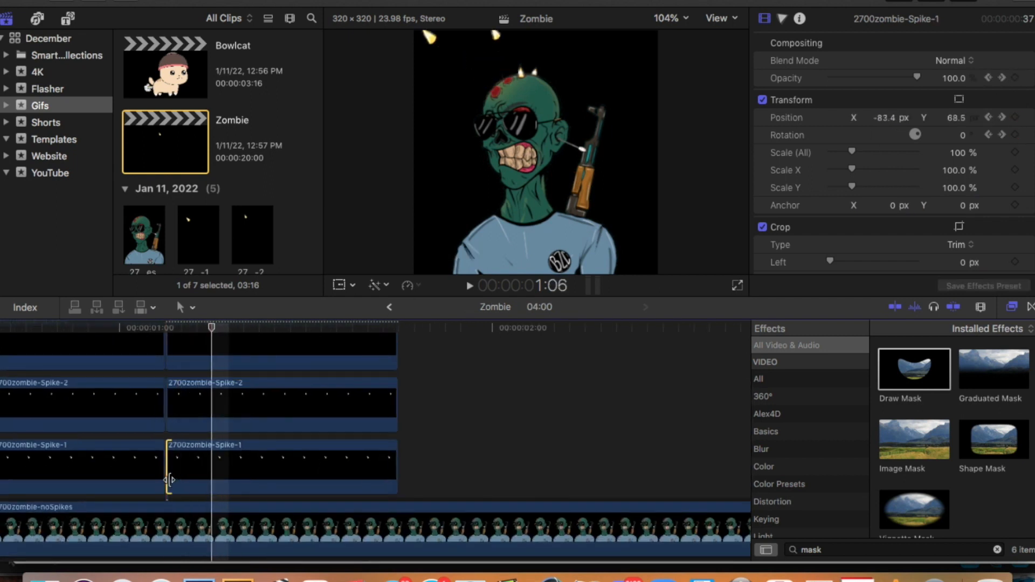
Add starting position and rotation keyframes to the second Spike-3 segment at 1:06.
scroll(215, 391, "up", 2)
left_click(215, 389)
left_click(1015, 117)
left_click(1015, 136)
Keyframe the second Spike-3 segment's end position at 1:10 with X -11.1 px and Y 172 px.
key("Right")
key("Right")
key("Right")
key("Right")
left_click(1015, 135)
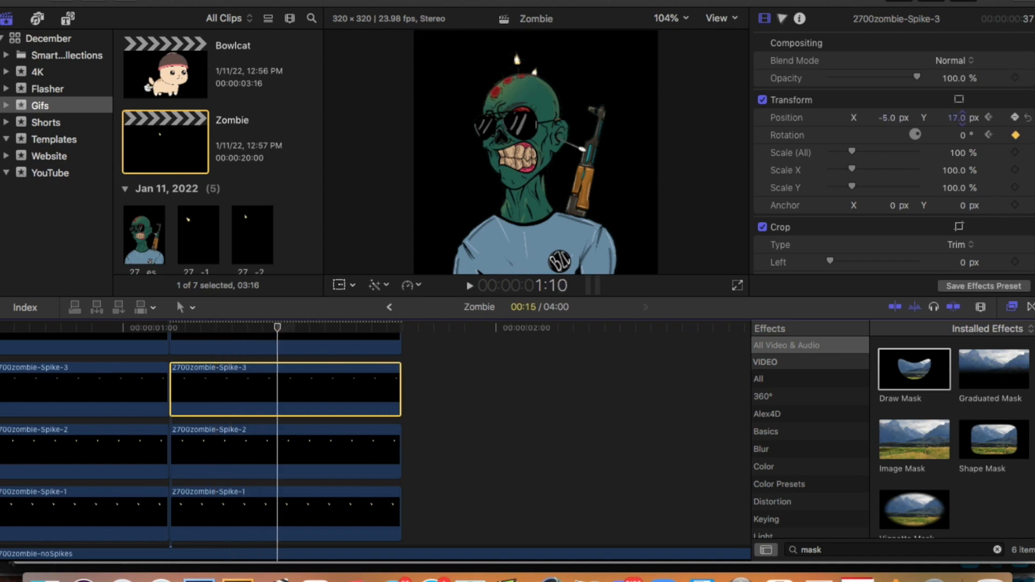
left_click_drag(957, 120, 957, 80)
Step back and forth through the frames of the Spike-3 launch to examine its speed and path.
key("Left")
key("Left")
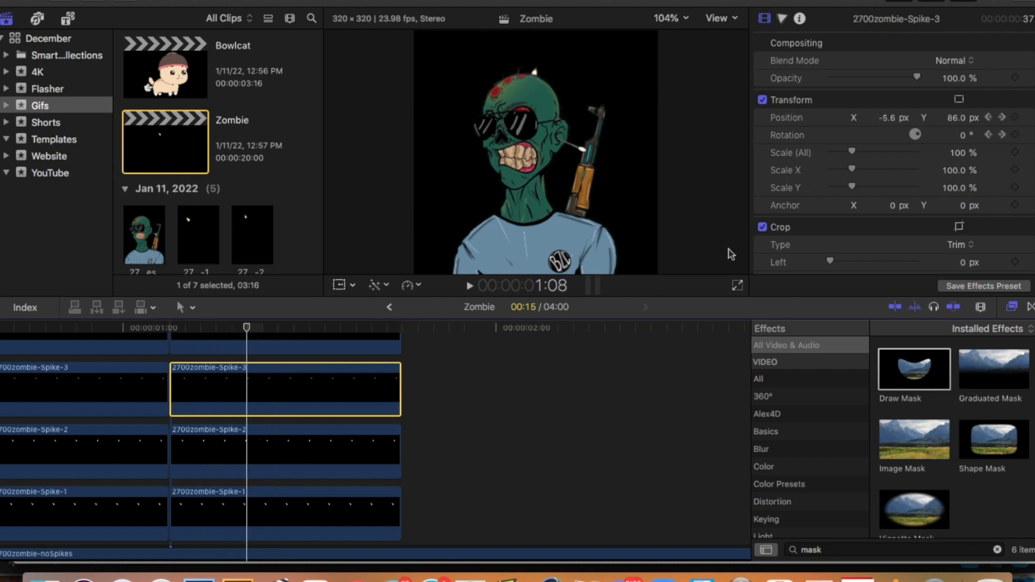
left_click(954, 117)
left_click(277, 406)
key("Up")
key("Down")
scroll(277, 406, "right", 1)
scroll(270, 394, "left", 1)
scroll(269, 393, "up", 3)
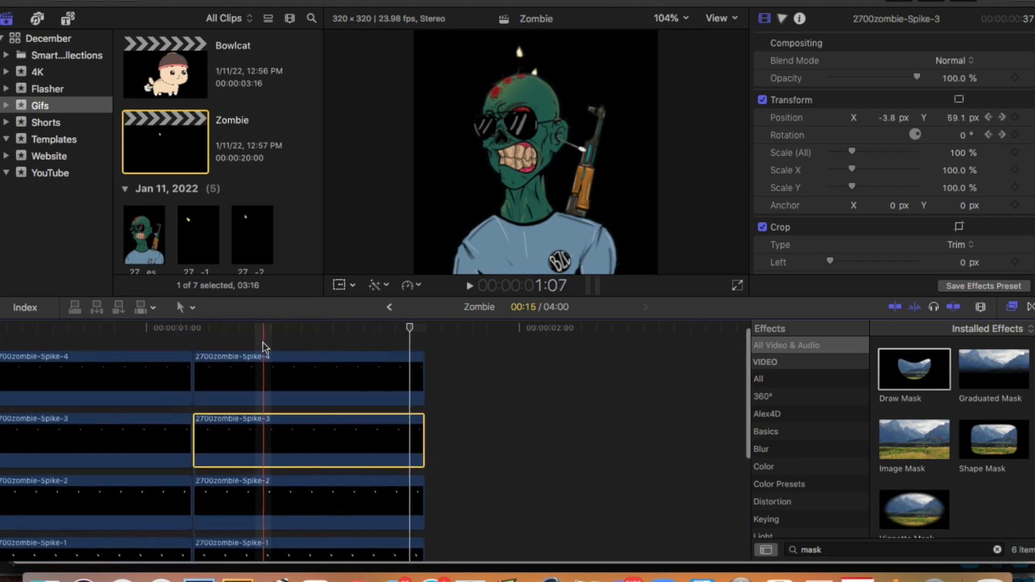
left_click(276, 348)
key("super+Down")
key("Left")
key("Left")
key("Right")
key("Left")
key("Left")
key("Right")
key("Right")
Lower the Y position of Spike-3's end keyframe at 1:10 and check the slower launch frame by frame.
key("Right")
key("Right")
key("Right")
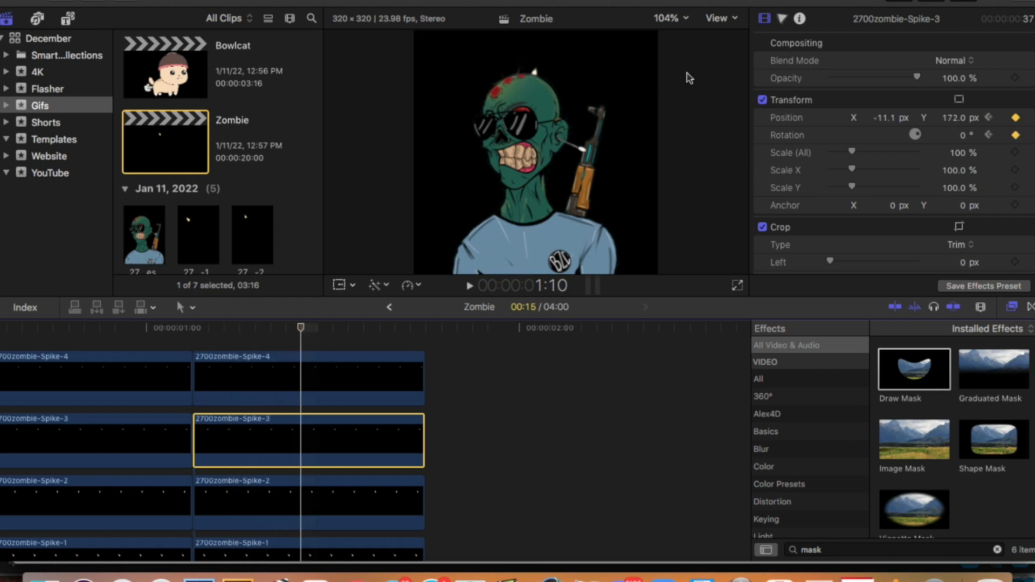
left_click_drag(958, 119, 958, 118)
left_click(300, 340)
key("Left")
key("Left")
key("Left")
Add starting position and rotation keyframes to the second Spike-4 segment at 1:07.
key("Right")
key("Right")
key("Right")
key("Right")
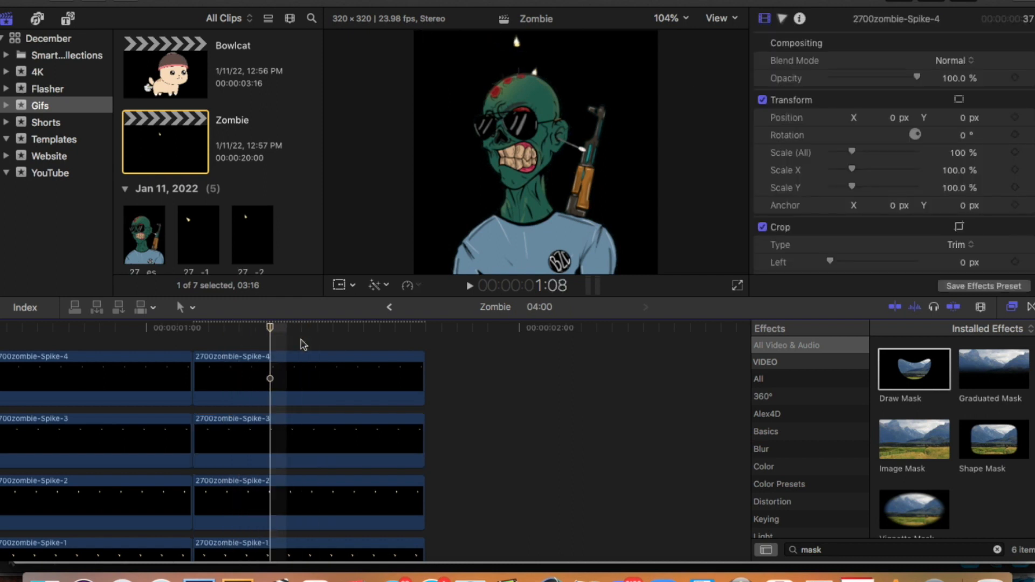
key("Left")
key("Left")
key("Left")
key("Left")
key("Left")
Keyframe the second Spike-4 segment at 1:11 with X at 22 px and the Y position raised above the head.
key("Right")
left_click(253, 378)
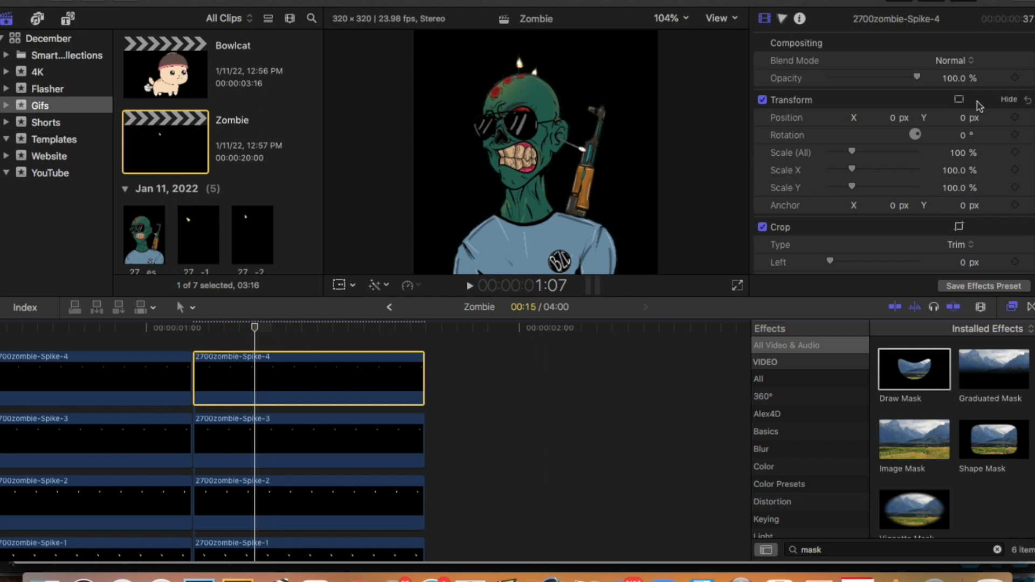
key("Right")
key("Right")
key("Right")
key("Right")
left_click(964, 120)
left_click_drag(892, 119, 893, 114)
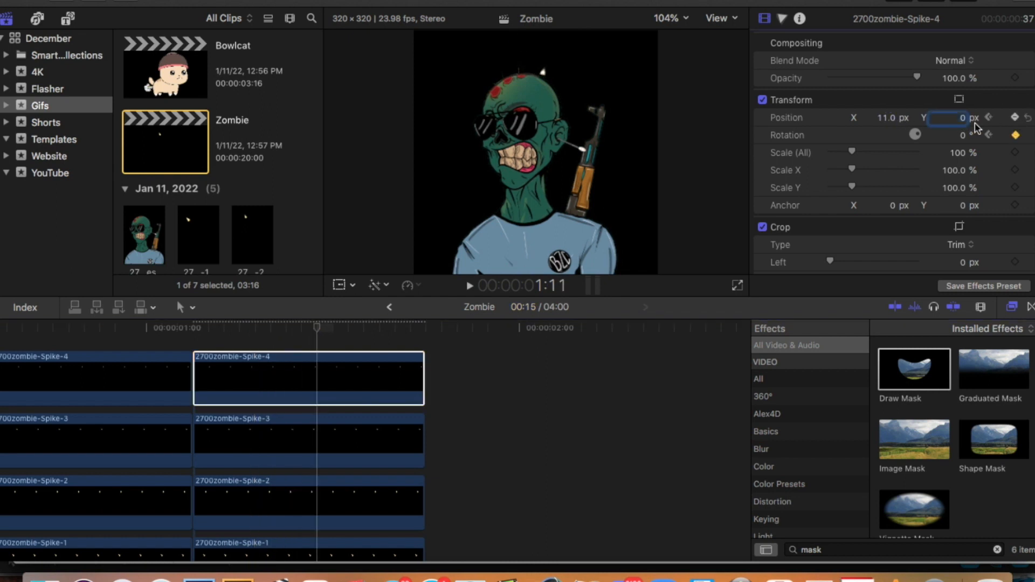
left_click_drag(941, 133, 921, 110)
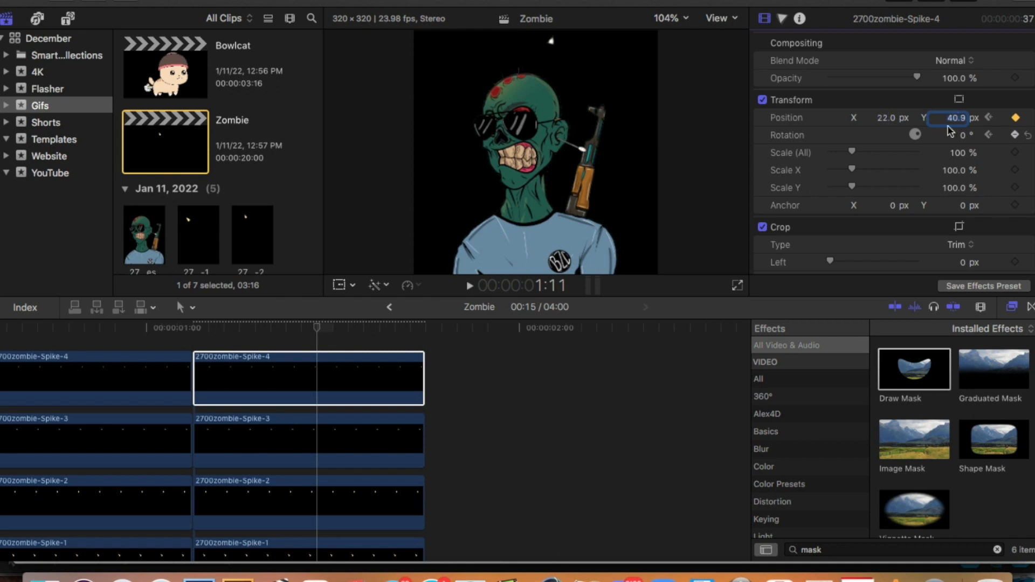
Step frame by frame through the Spike-4 launch to check its motion.
left_click(318, 340)
key("Left")
key("Left")
key("Left")
key("Left")
key("Left")
key("Left")
key("Right")
key("Right")
key("Right")
key("Right")
key("Right")
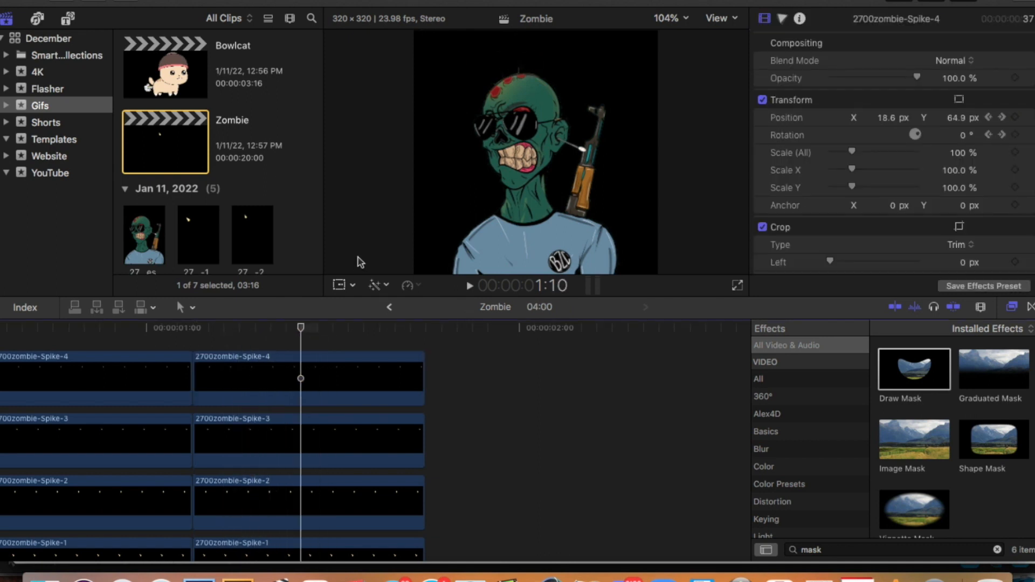
Play back the timeline from before the launch to review all four spikes shooting off the head.
scroll(175, 531, "down", 4)
key("space")
key("space")
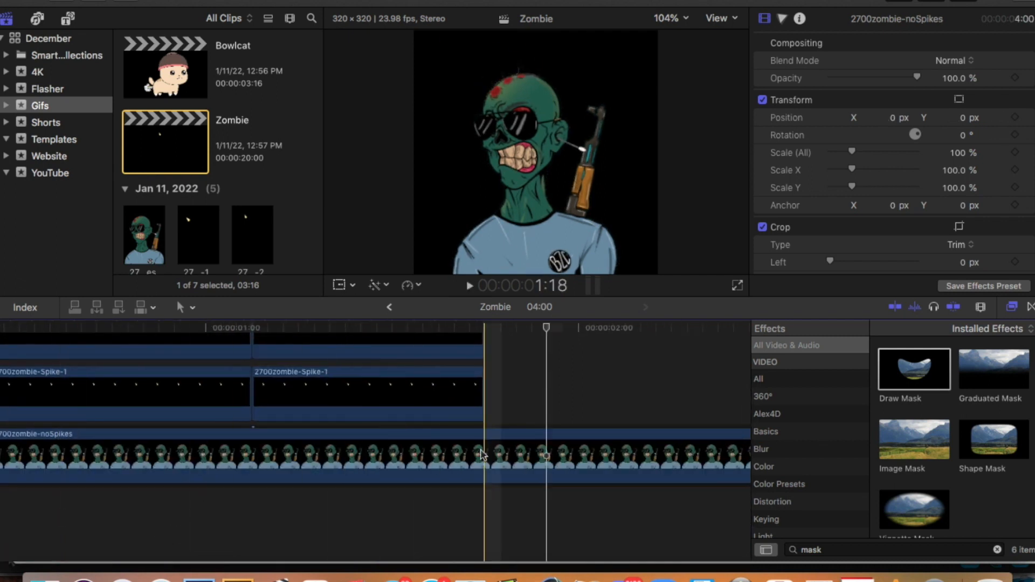
left_click(482, 454)
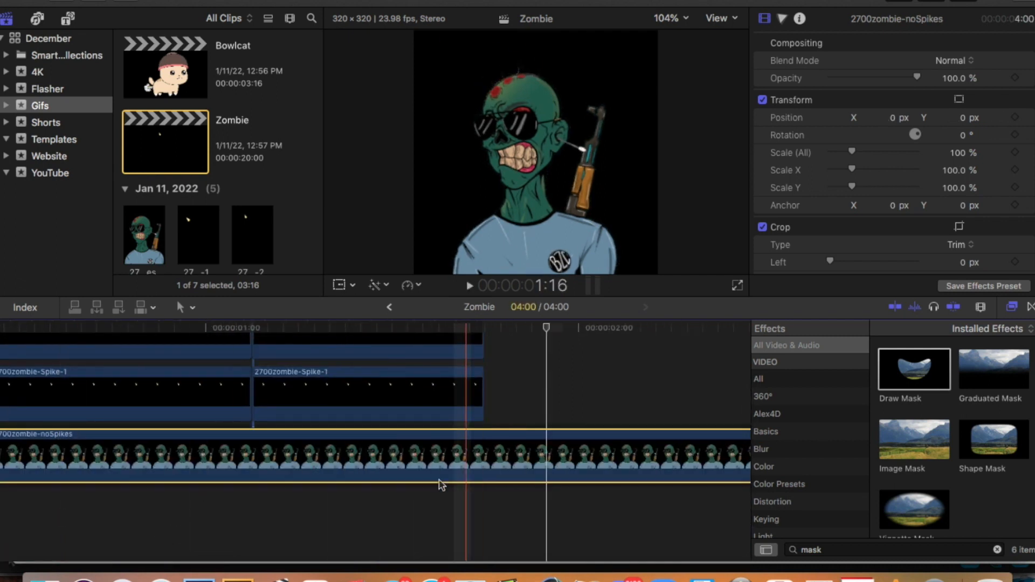
left_click(247, 532)
key("space")
key("space")
Split the noSpikes base clip at 2:06 and delete the part after the cut.
scroll(247, 531, "right", 3)
left_click(510, 446)
key("super+b")
scroll(509, 454, "up", 3)
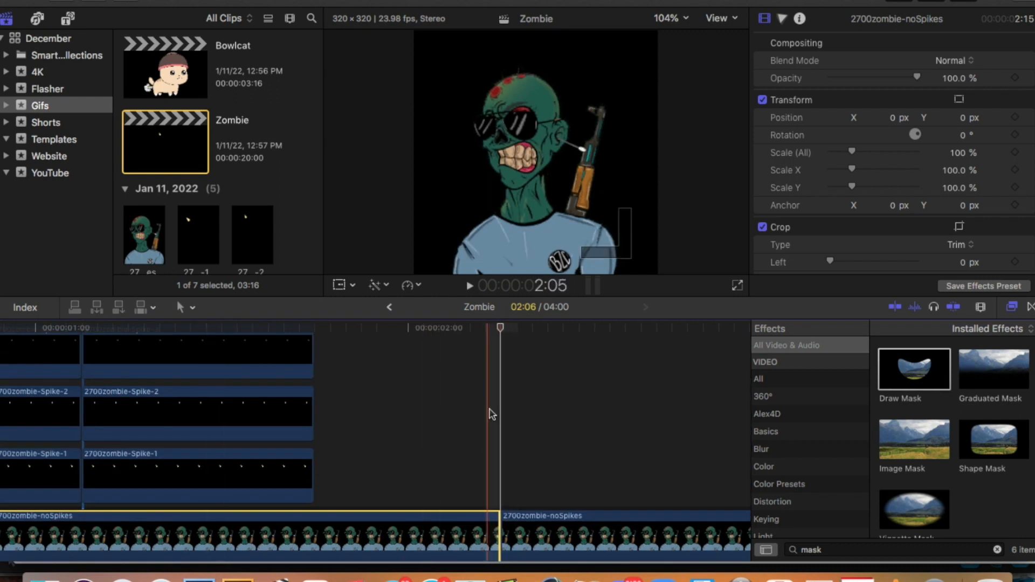
key("Delete")
scroll(507, 482, "left", 5)
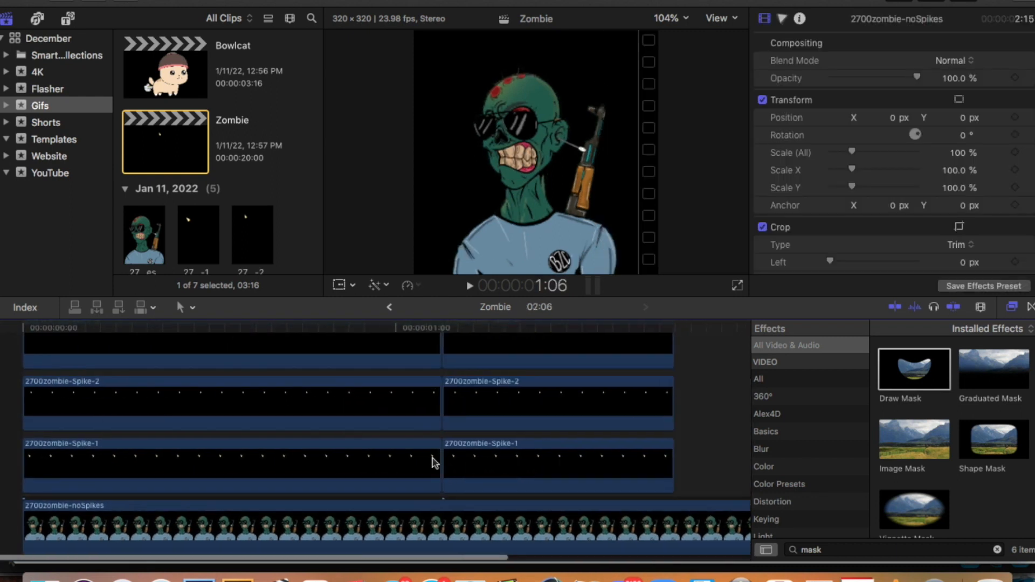
Start a Master File export of the Zombie project and show its export settings.
left_click(110, 0)
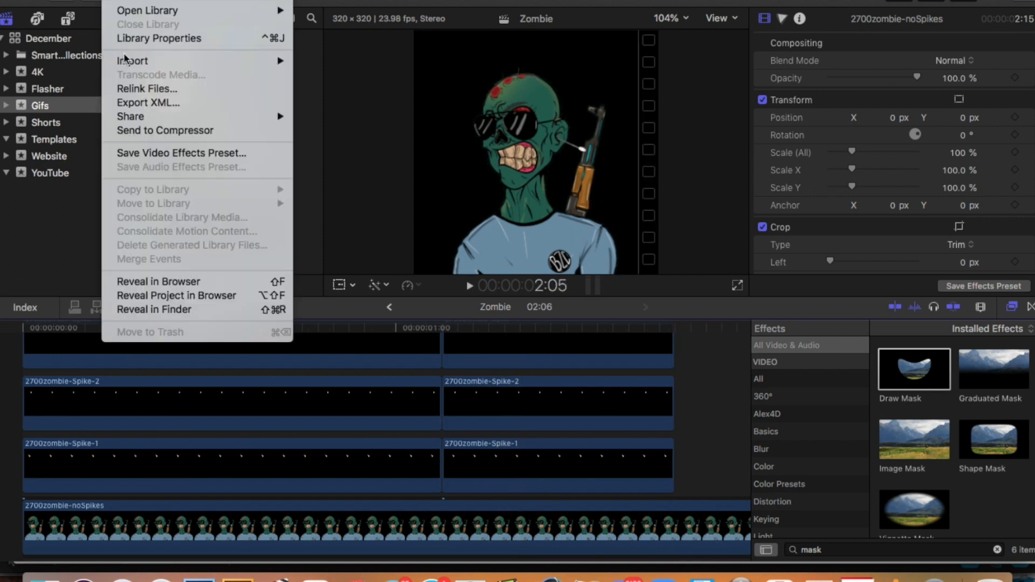
mouse_move(242, 116)
left_click(370, 129)
left_click(676, 83)
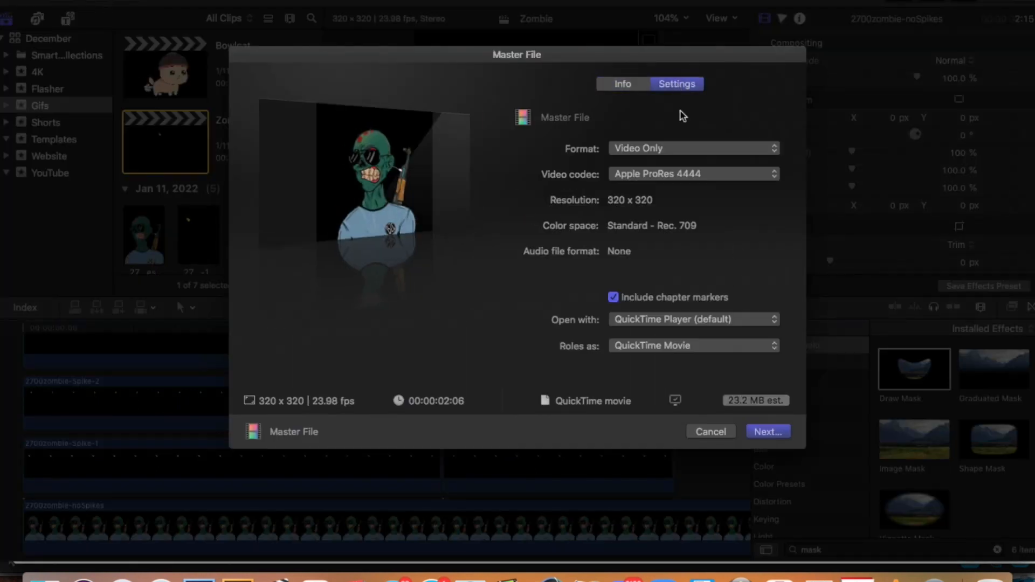
Save the exported movie in the _NFTs folder under the name 2700zombie-Spikes.
key("Return")
left_click(188, 154)
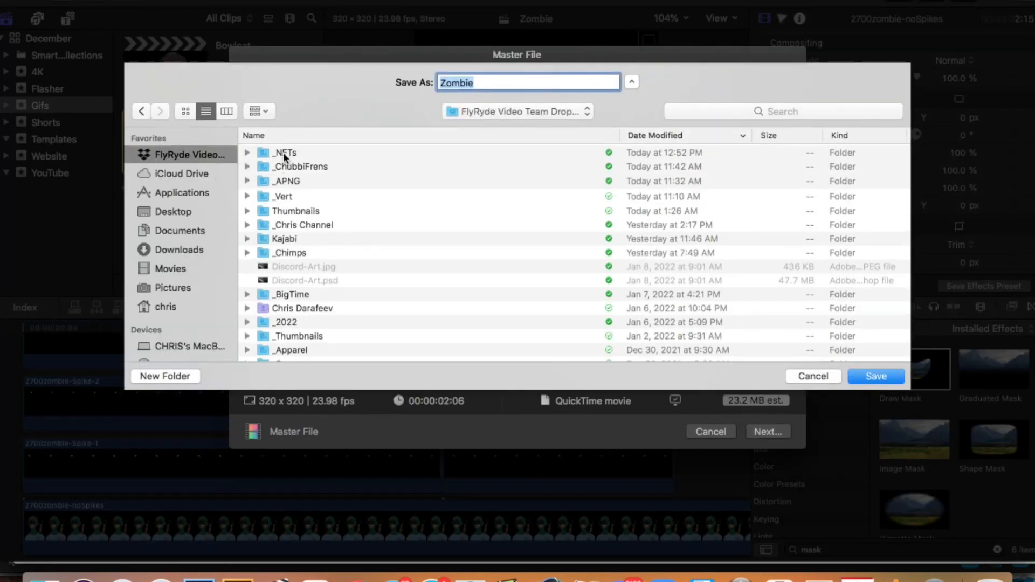
double_click(293, 152)
left_click(304, 155)
left_click_drag(561, 83, 501, 82)
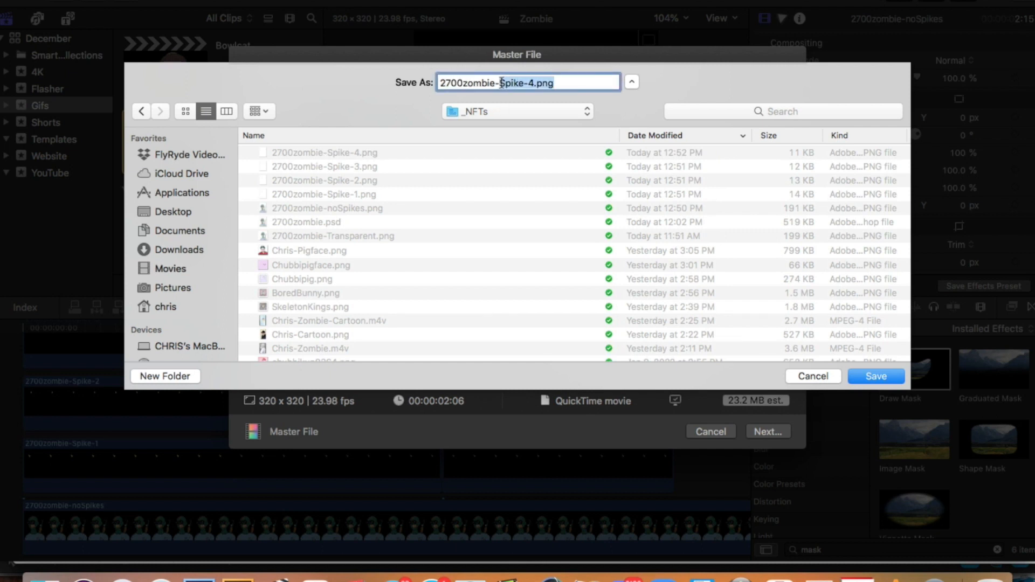
left_click(876, 376)
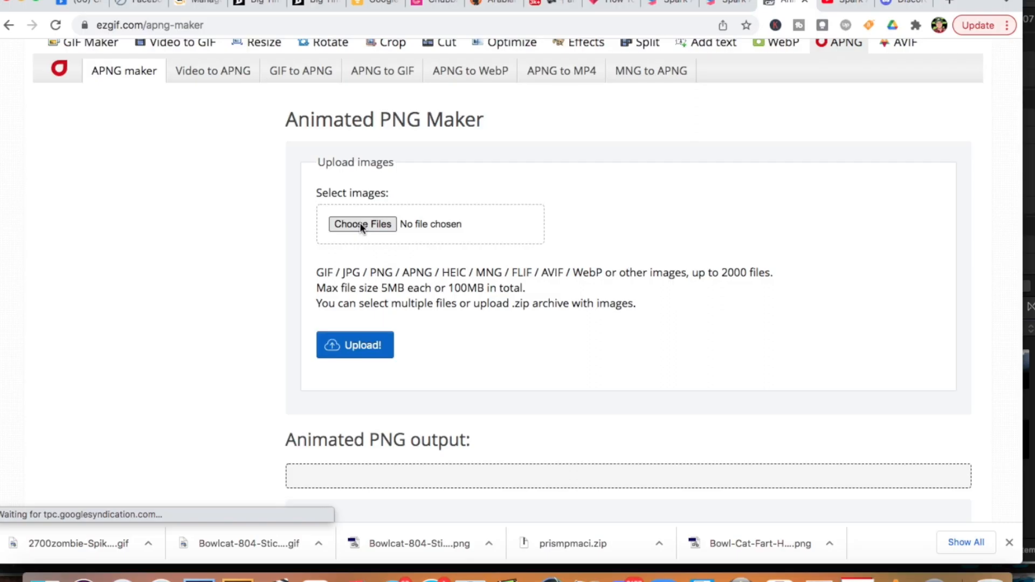
Switch to ezgif.com's APNG maker in Chrome, upload 2700zombie-Spikes.mov and convert it to an animated PNG.
left_click(360, 223)
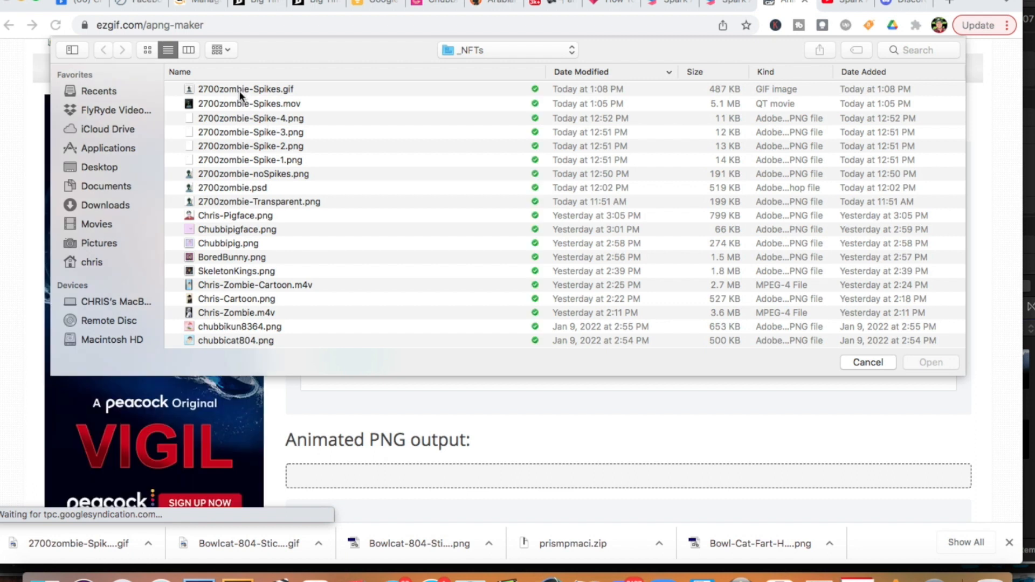
double_click(240, 101)
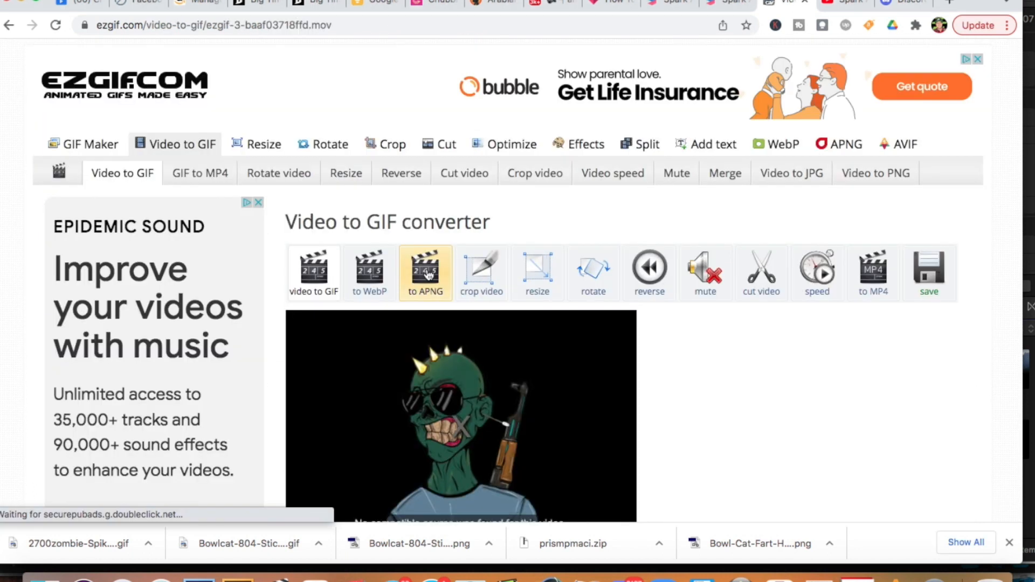
left_click(429, 275)
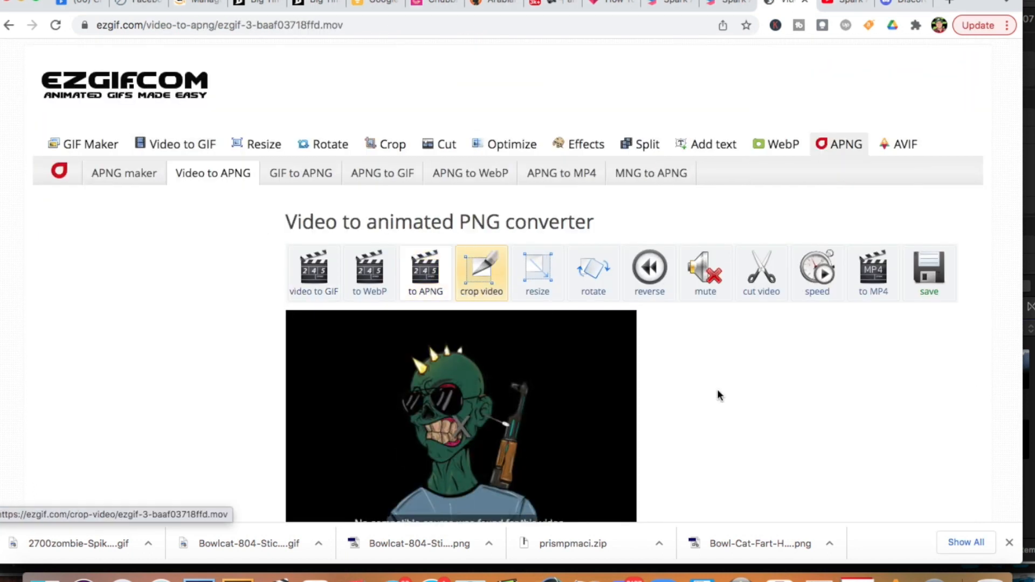
scroll(731, 419, "down", 10)
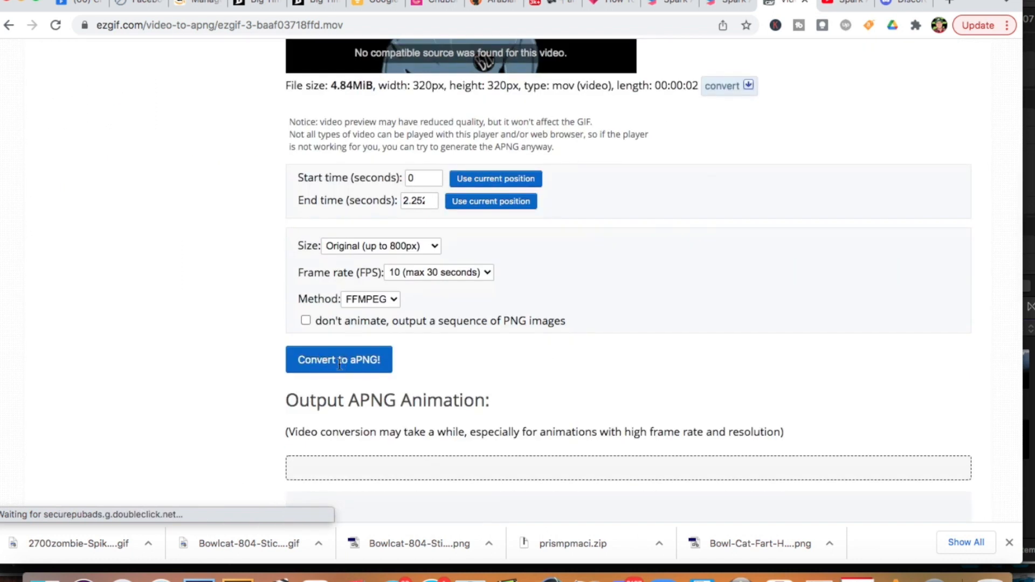
left_click(339, 362)
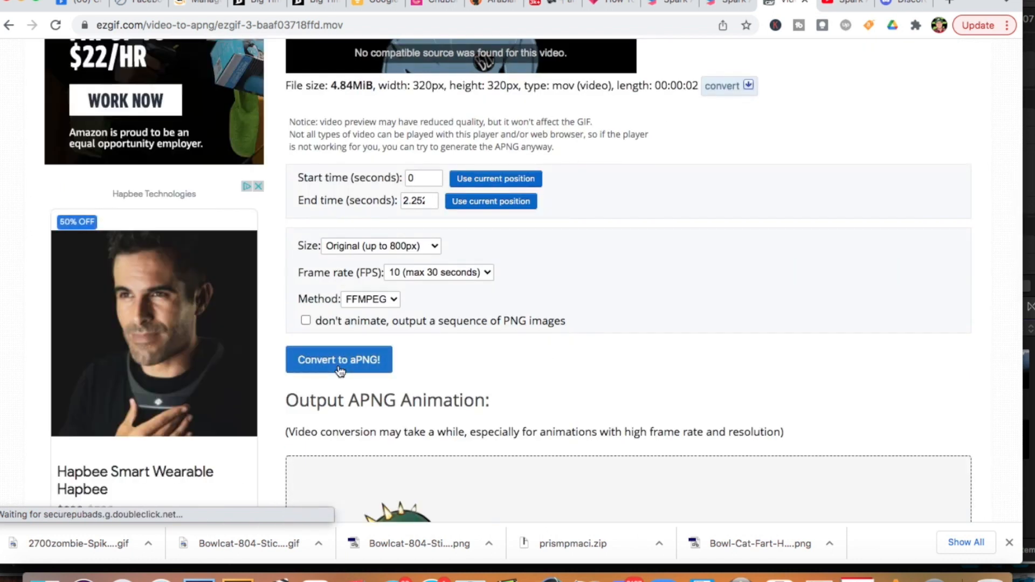
Save the converted animated PNG in the _NFTs folder under the name 2700zombie-Spikes.
scroll(649, 345, "down", 6)
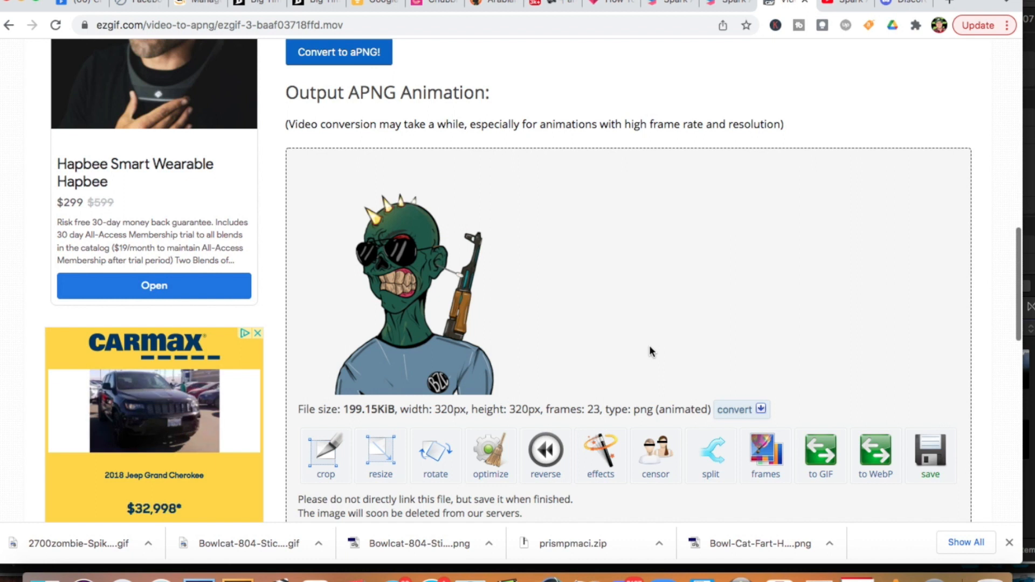
right_click(418, 297)
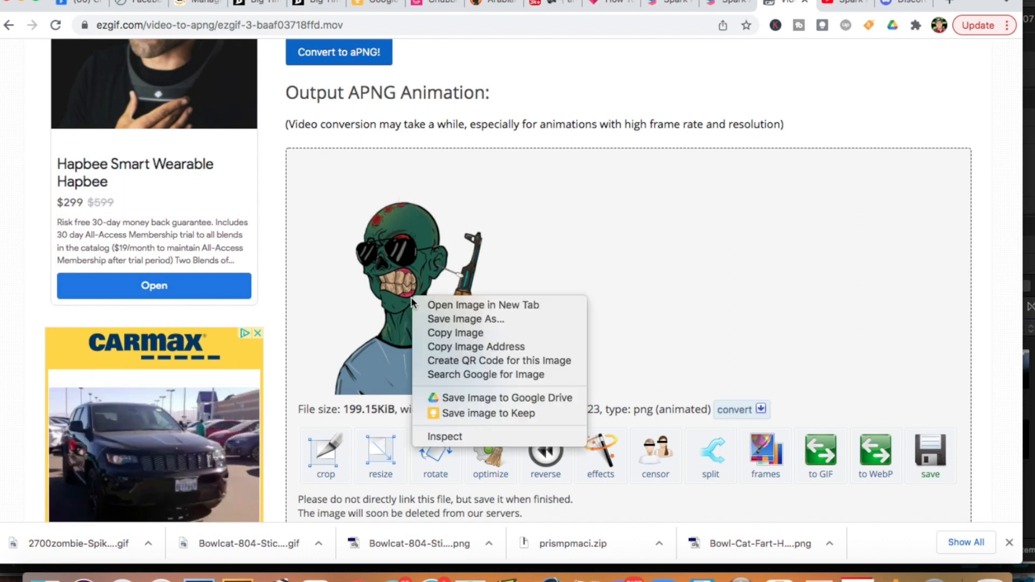
left_click(441, 323)
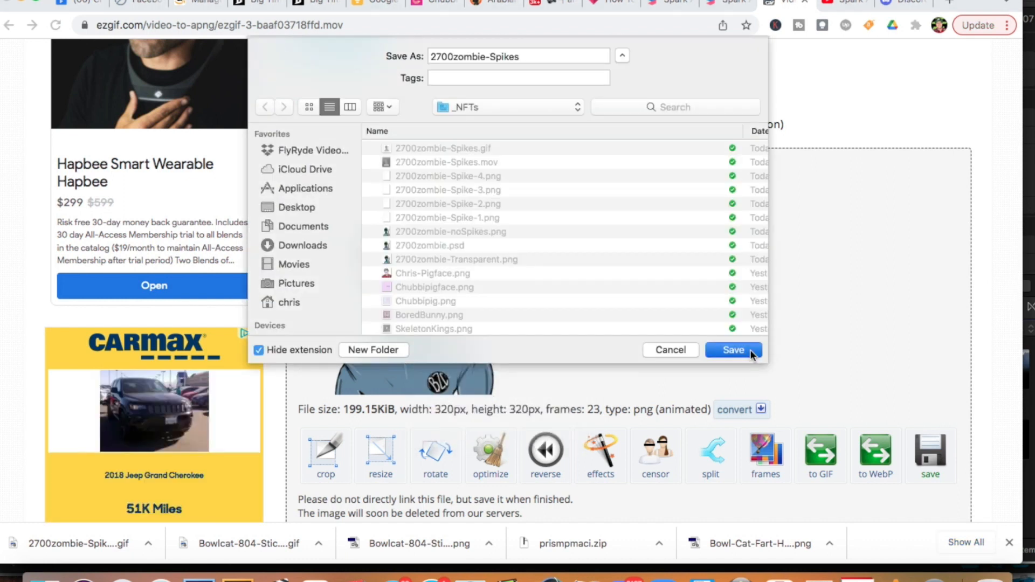
left_click(749, 349)
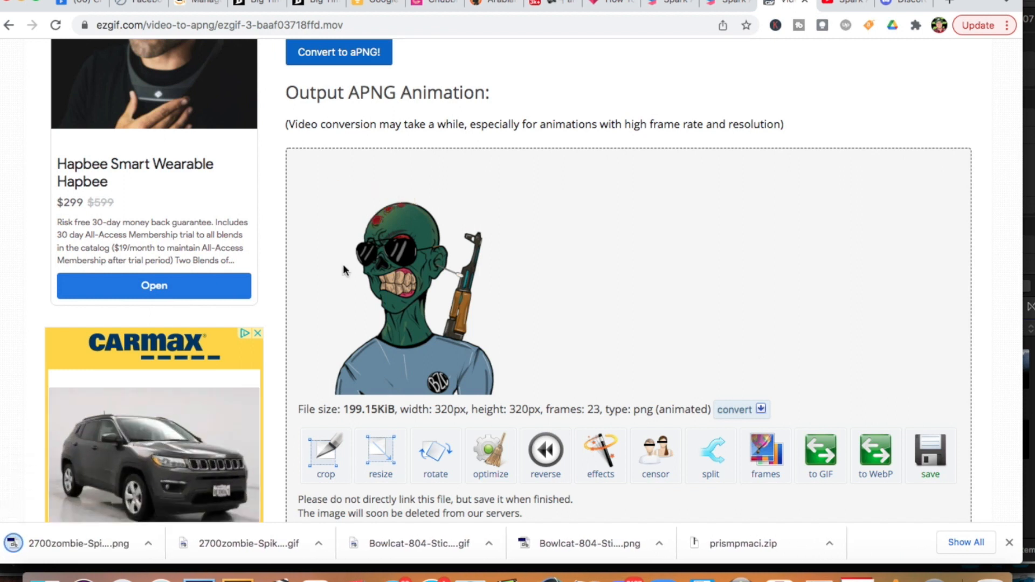
left_click(663, 580)
left_click(415, 229)
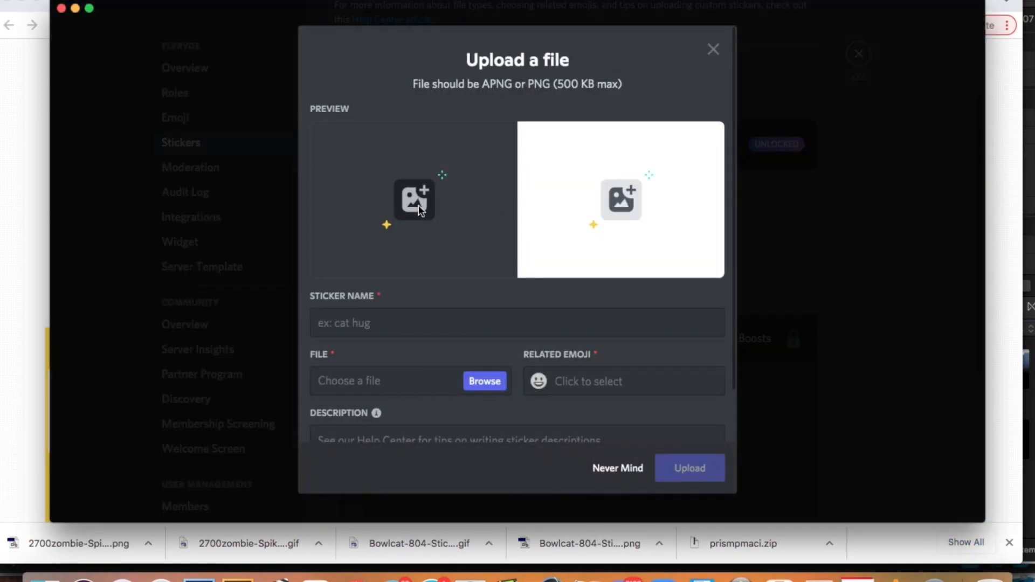
left_click(480, 381)
double_click(438, 98)
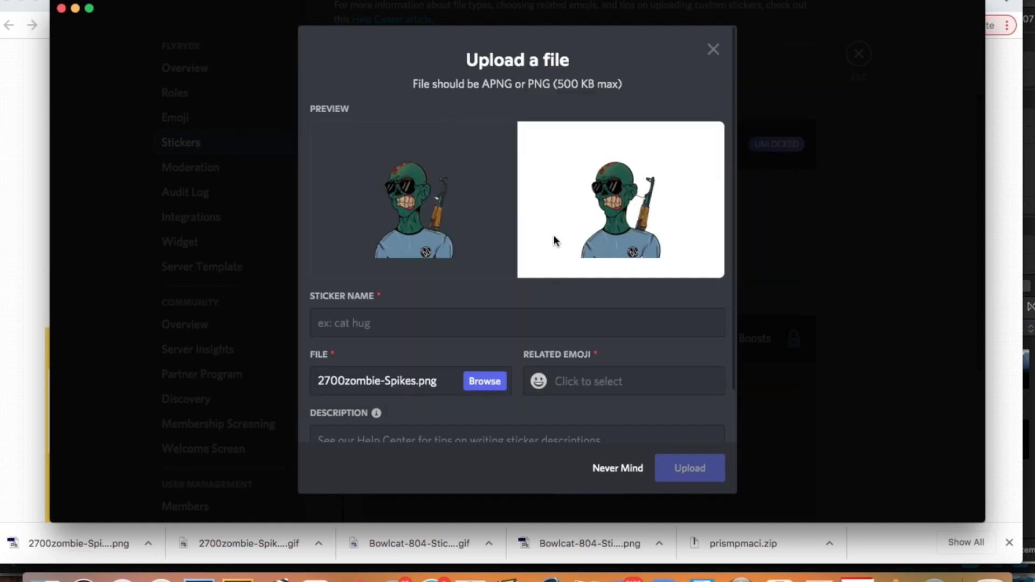
Name the sticker "Zombie Spikes" and set its related emoji to :zombie:.
left_click(345, 322)
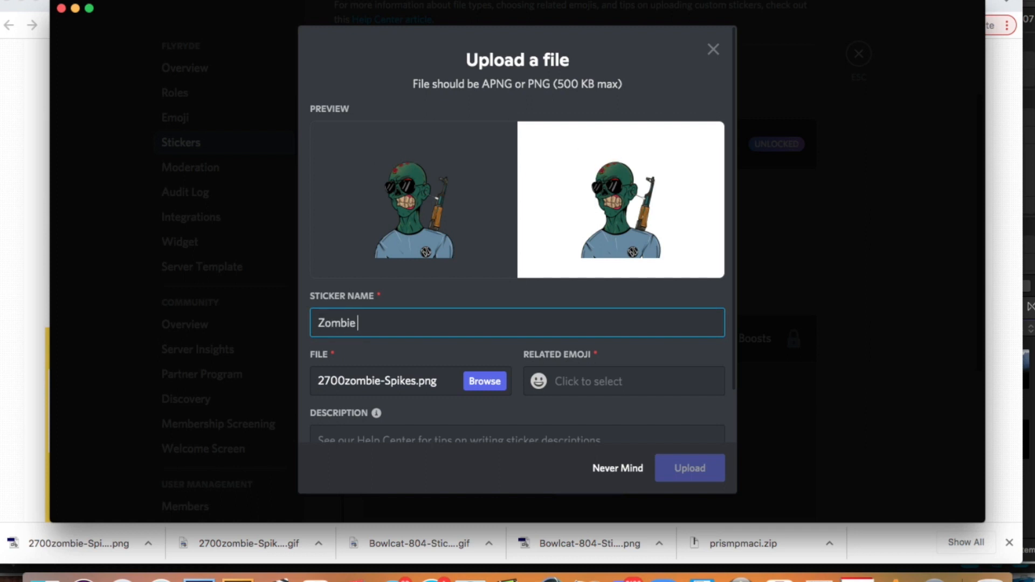
left_click(593, 384)
type("zom")
key("BackSpace")
key("BackSpace")
key("BackSpace")
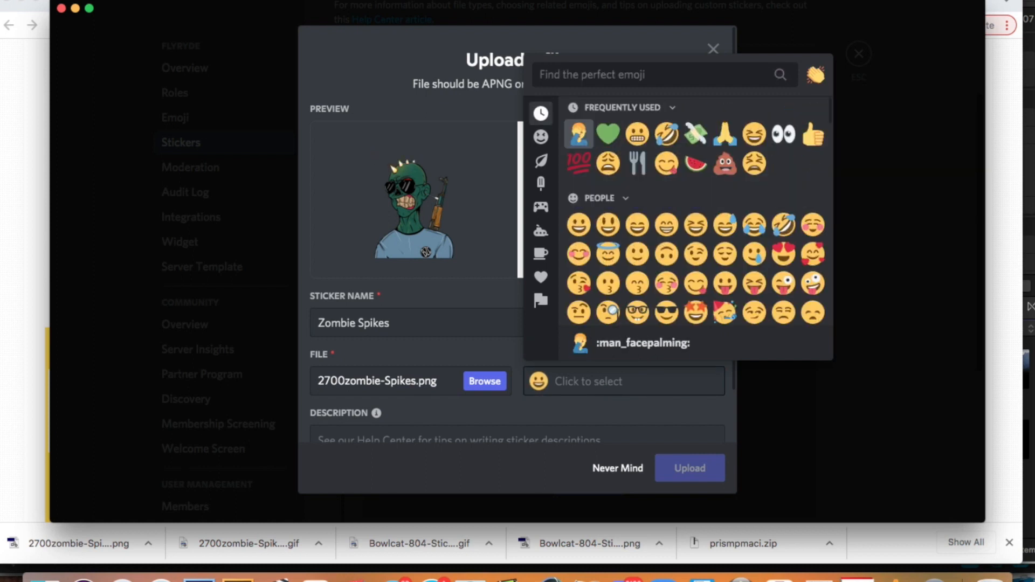
type("zombie")
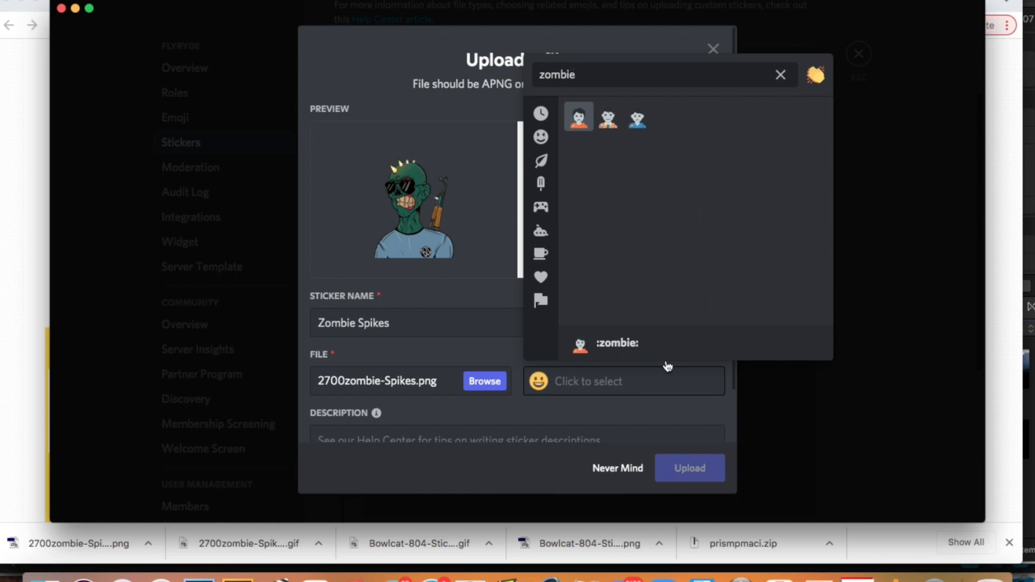
left_click(579, 118)
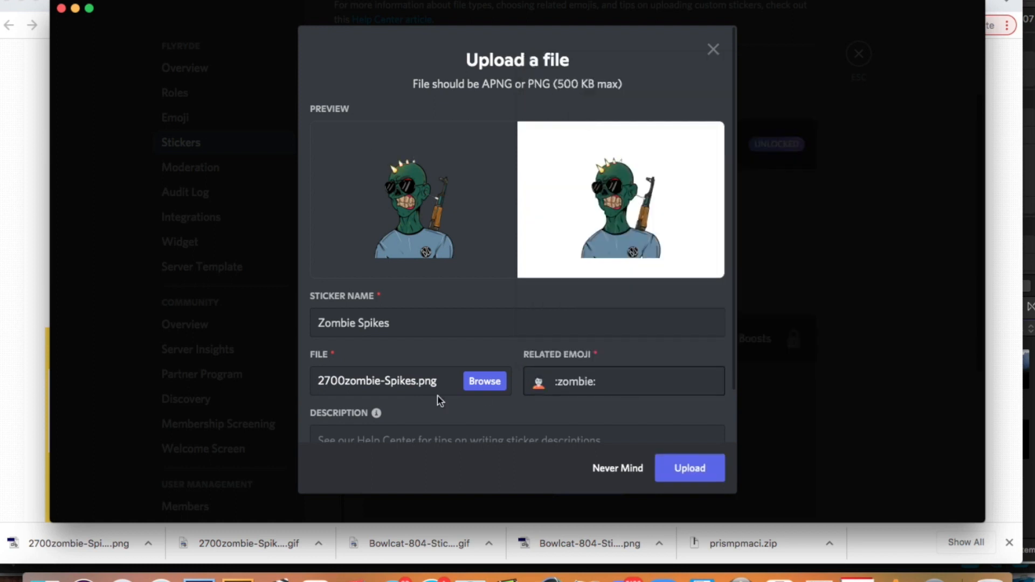
Enter the sticker description "Fire the Spikes!" and upload the sticker to the server.
scroll(482, 398, "down", 2)
left_click(407, 419)
type("Spikes!")
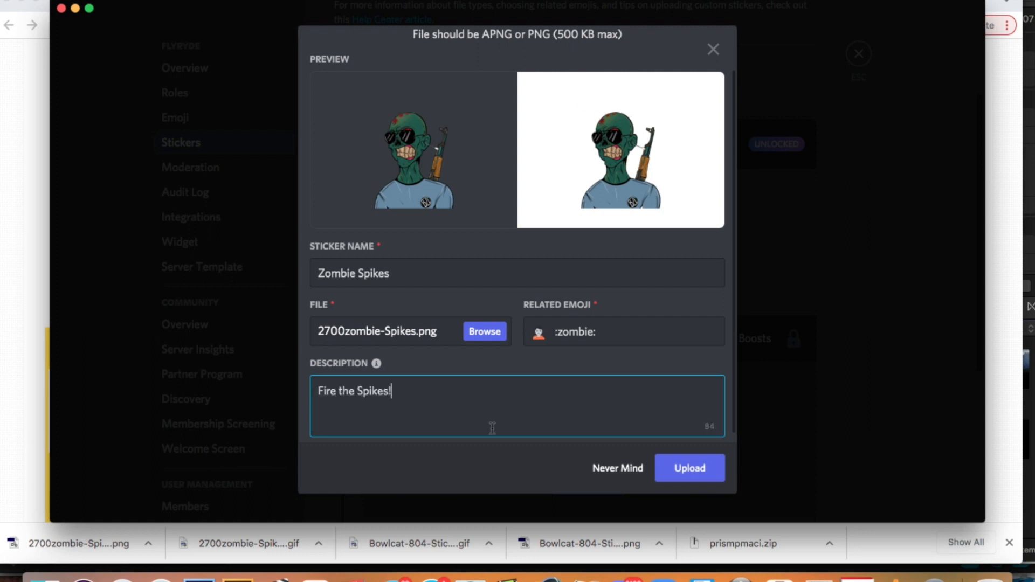
left_click(695, 471)
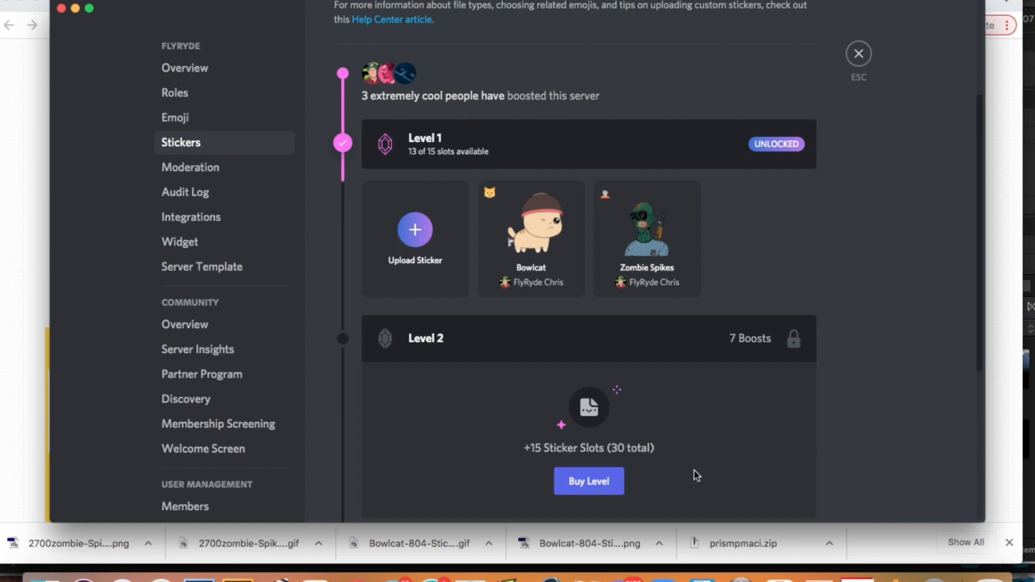
Leave the server settings and send the Zombie Spikes sticker in the general-lounge channel, finding it with the word "zombie".
key("Escape")
type("z")
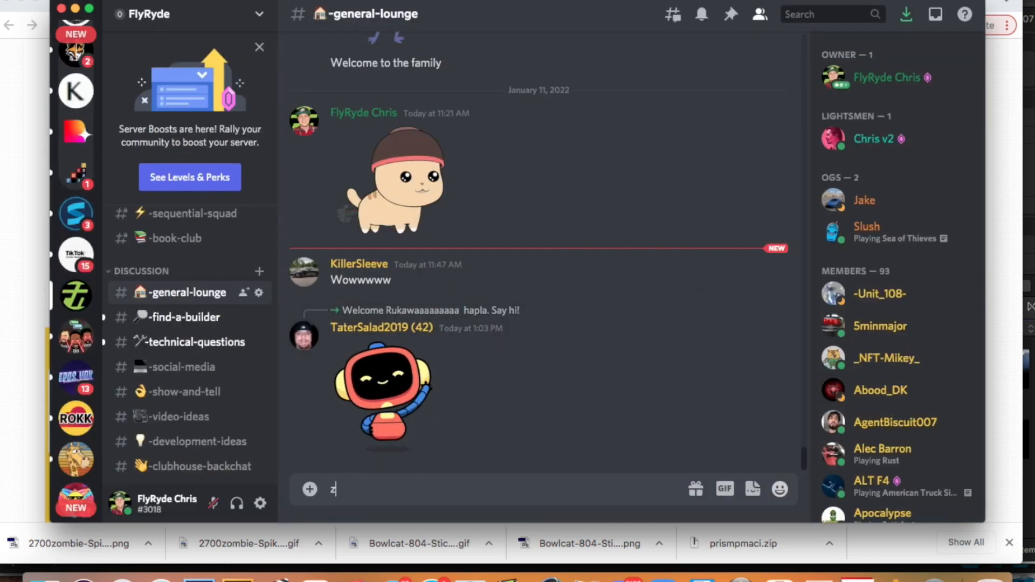
type("ombie")
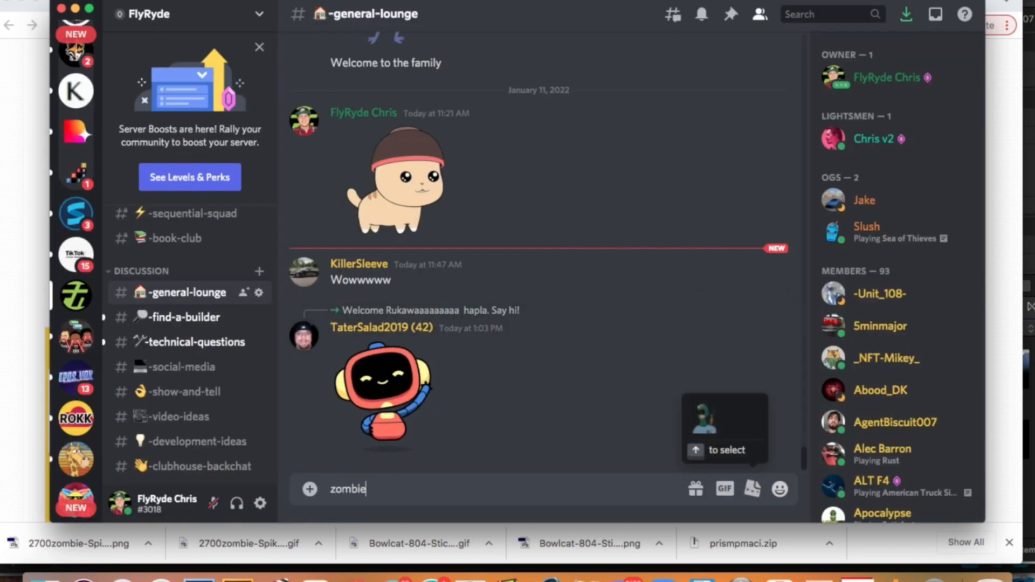
left_click(704, 420)
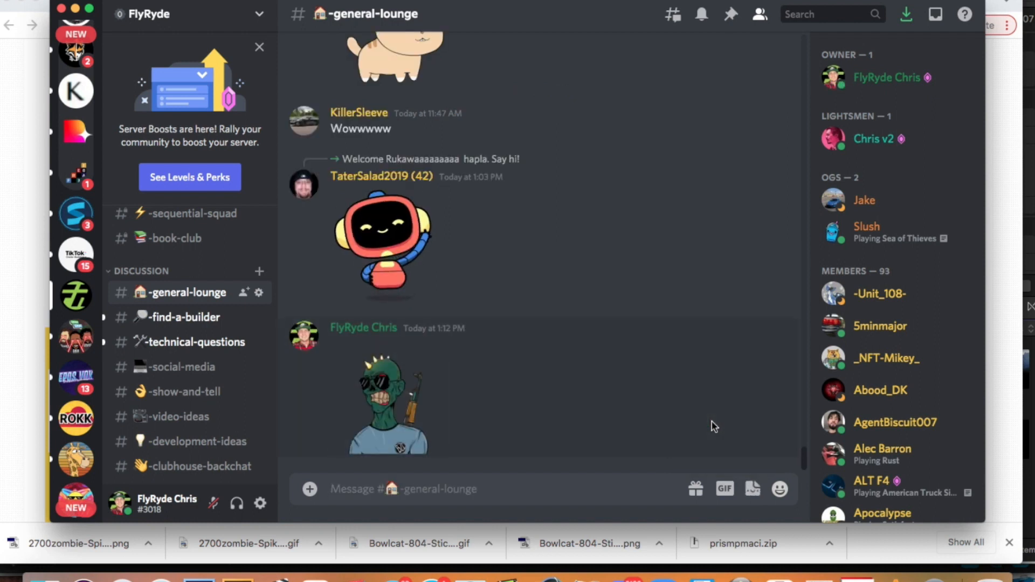